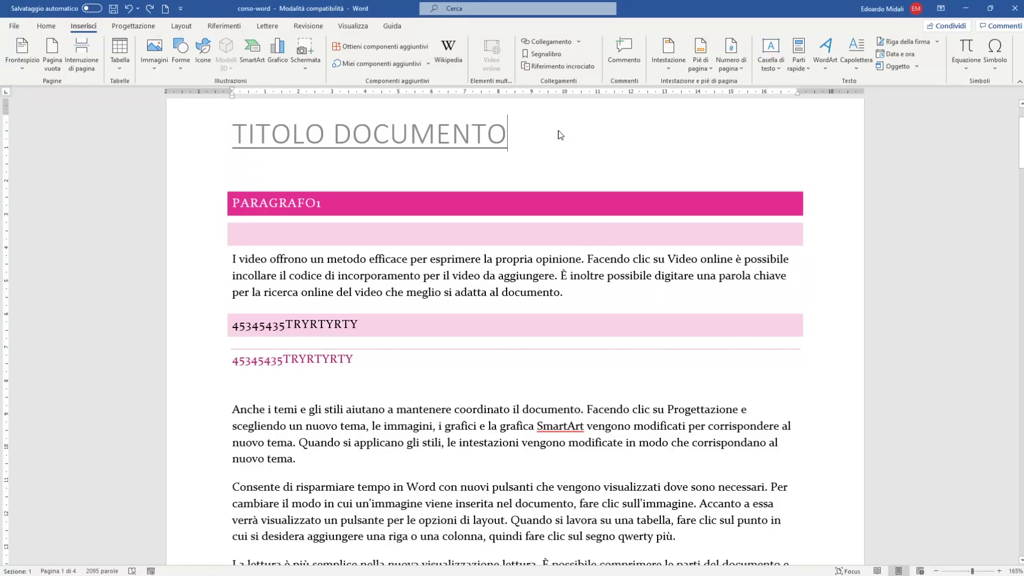
- Select the TITOLO DOCUMENTO title and place the cursor back after it
{"action": "left_click", "coordinate": [560, 134]}
{"action": "scroll", "coordinate": [544, 141], "scroll_direction": "up", "scroll_amount": 3}
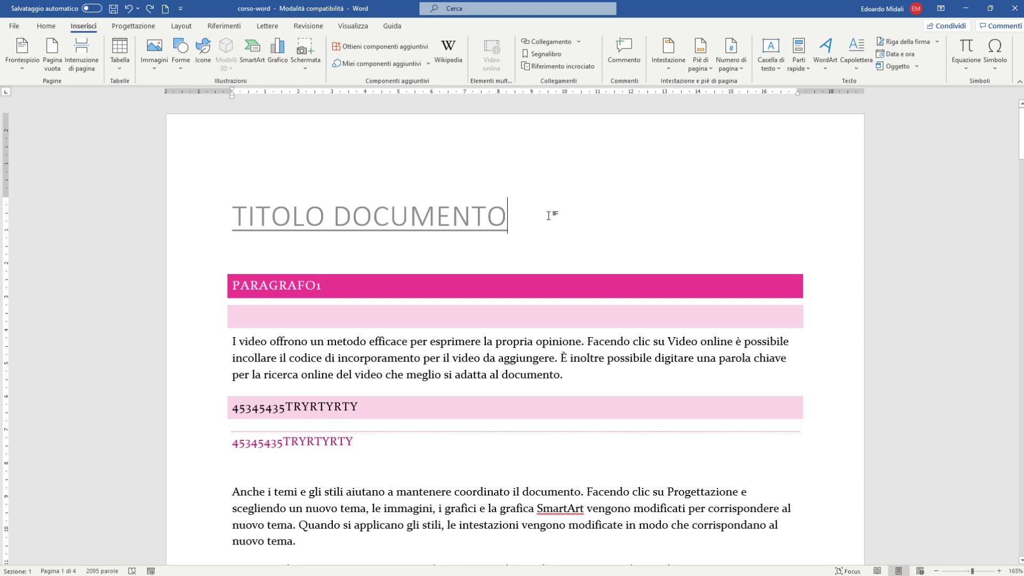
{"action": "left_click_drag", "start_coordinate": [548, 217], "coordinate": [498, 247]}
{"action": "left_click", "coordinate": [507, 238]}
{"action": "left_click", "coordinate": [14, 26]}
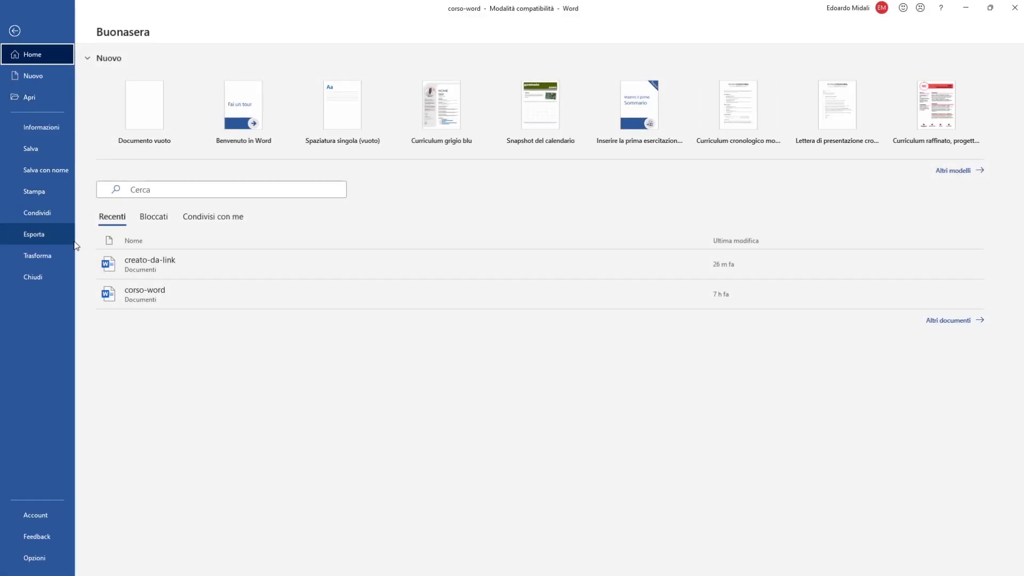
{"action": "left_click", "coordinate": [38, 230]}
{"action": "left_click", "coordinate": [11, 35]}
{"action": "left_click", "coordinate": [529, 155]}
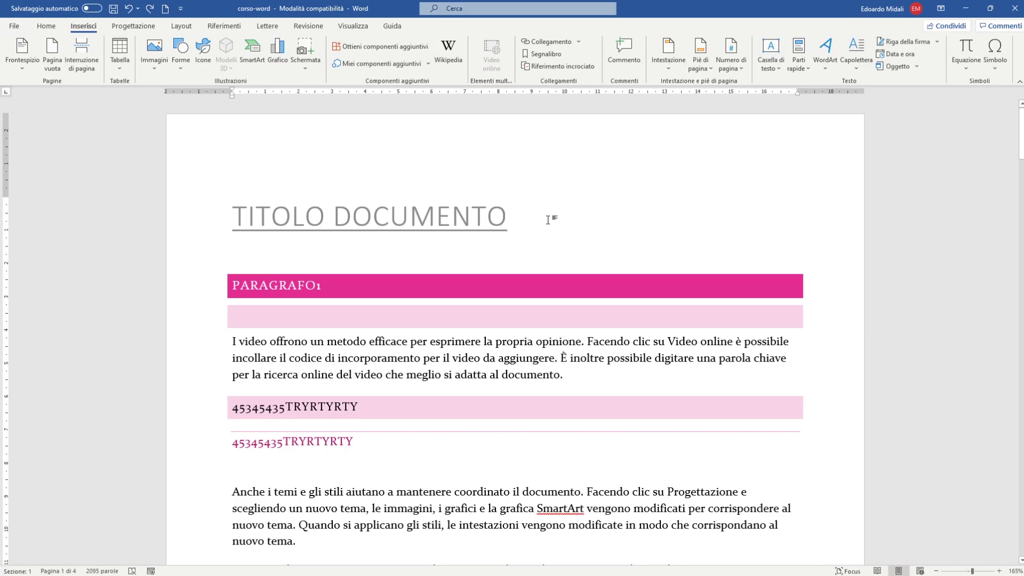
- Export the document as a PDF named corso-word in Documenti and publish it
{"action": "key", "text": "ctrl+p"}
{"action": "left_click", "coordinate": [16, 233]}
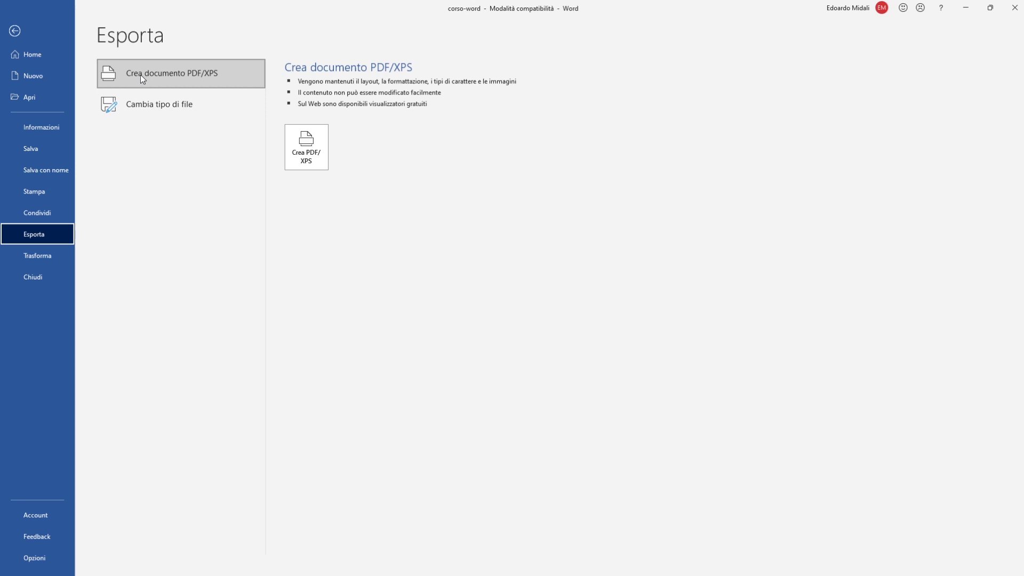
{"action": "left_click", "coordinate": [297, 164]}
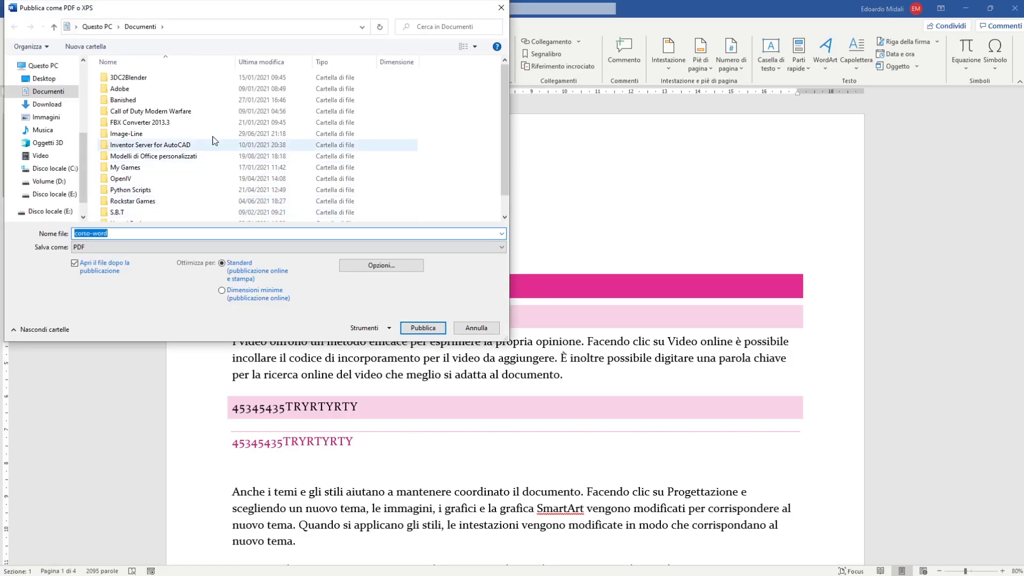
{"action": "scroll", "coordinate": [163, 216], "scroll_direction": "down", "scroll_amount": 1}
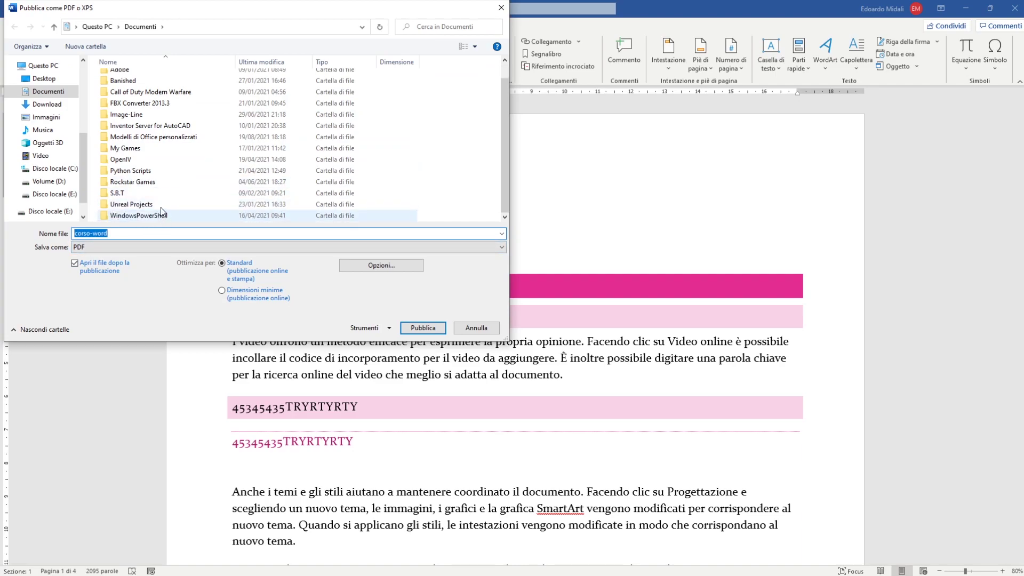
{"action": "left_click", "coordinate": [104, 248]}
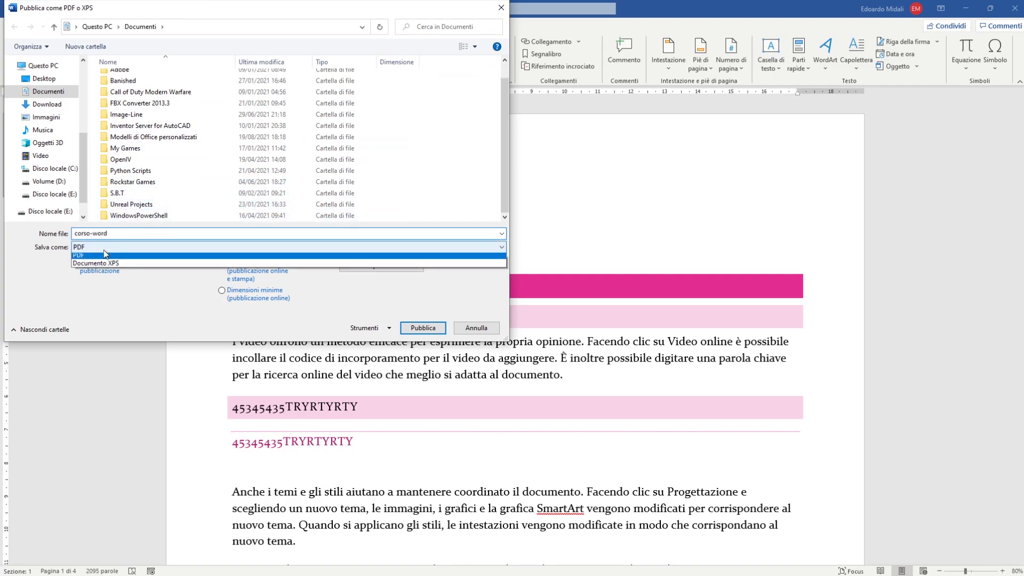
{"action": "left_click", "coordinate": [114, 307]}
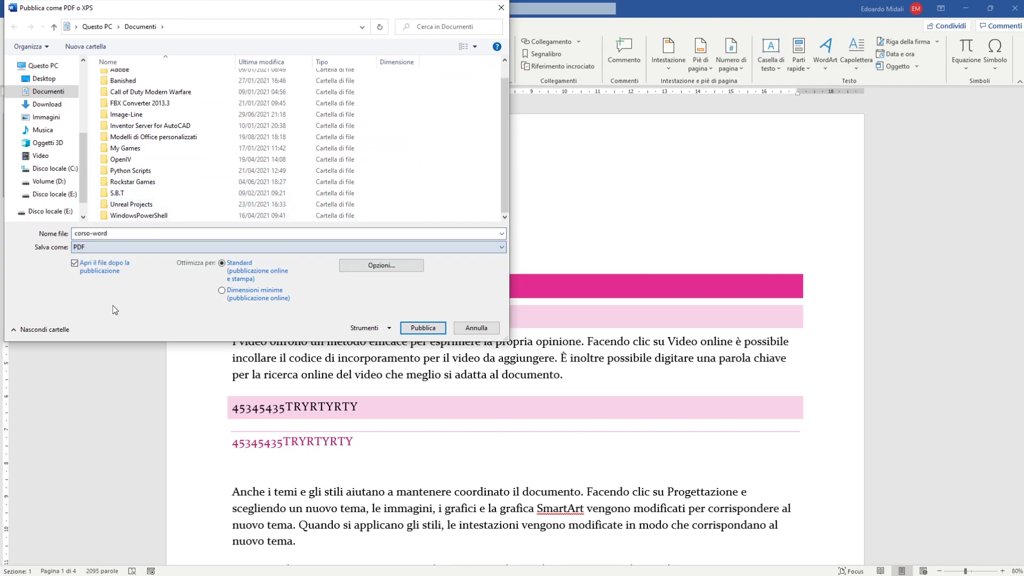
{"action": "left_click", "coordinate": [423, 328]}
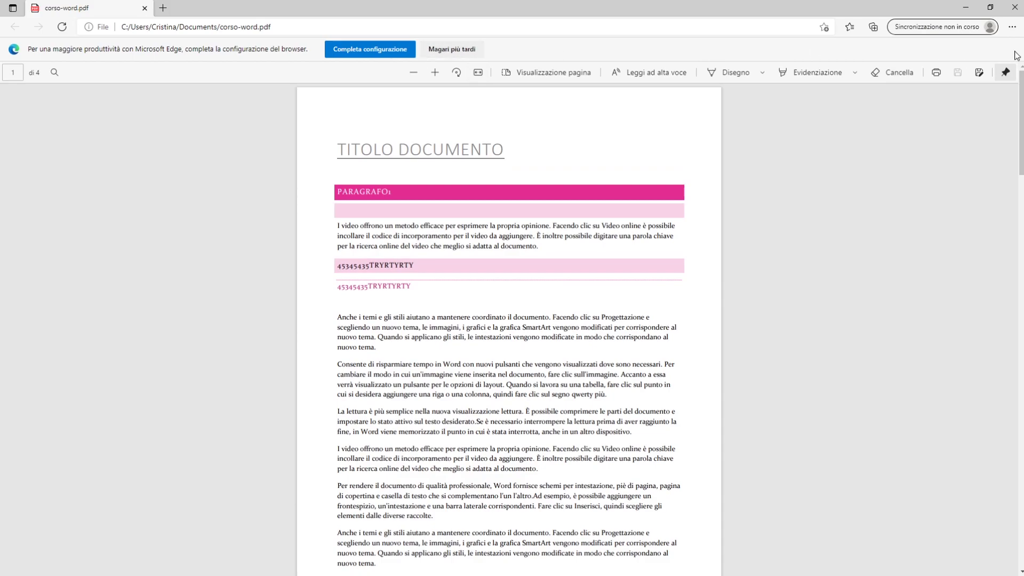
- Dismiss the Edge setup banner and return the window to full screen
{"action": "left_click", "coordinate": [442, 53]}
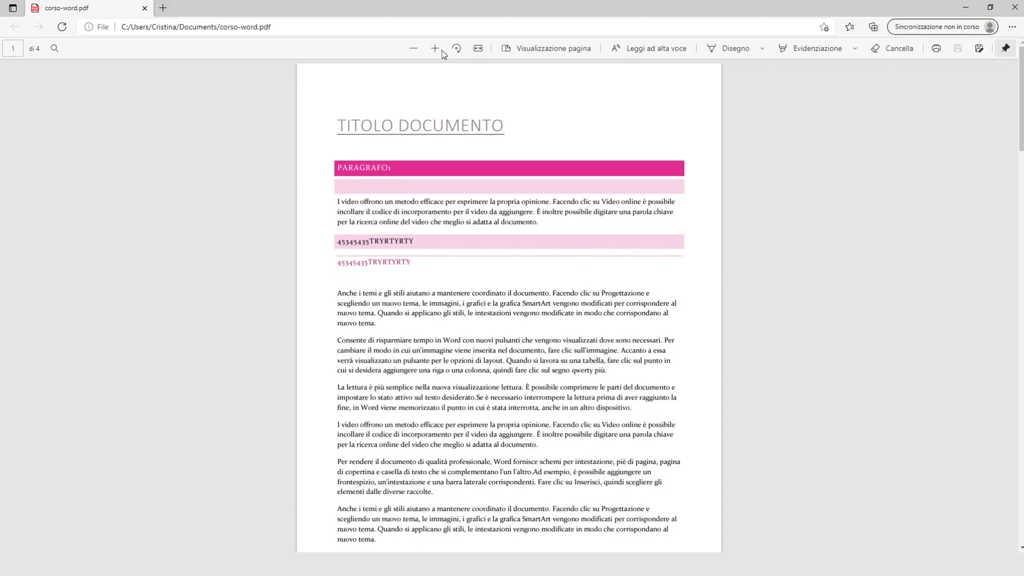
{"action": "double_click", "coordinate": [709, 8]}
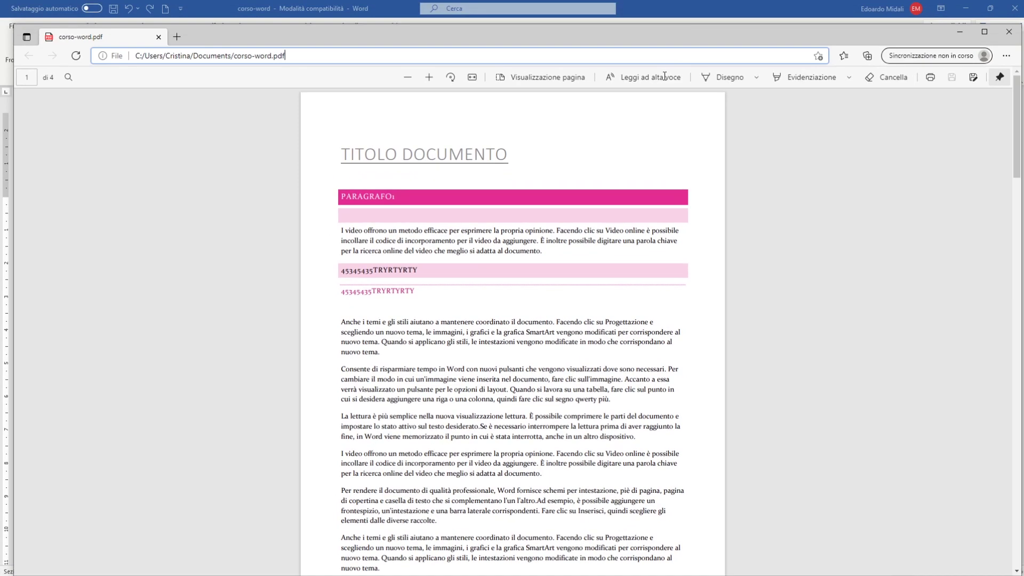
{"action": "double_click", "coordinate": [673, 30]}
- Scroll down and back up through the corso-word PDF pages
{"action": "middle_click", "coordinate": [746, 107]}
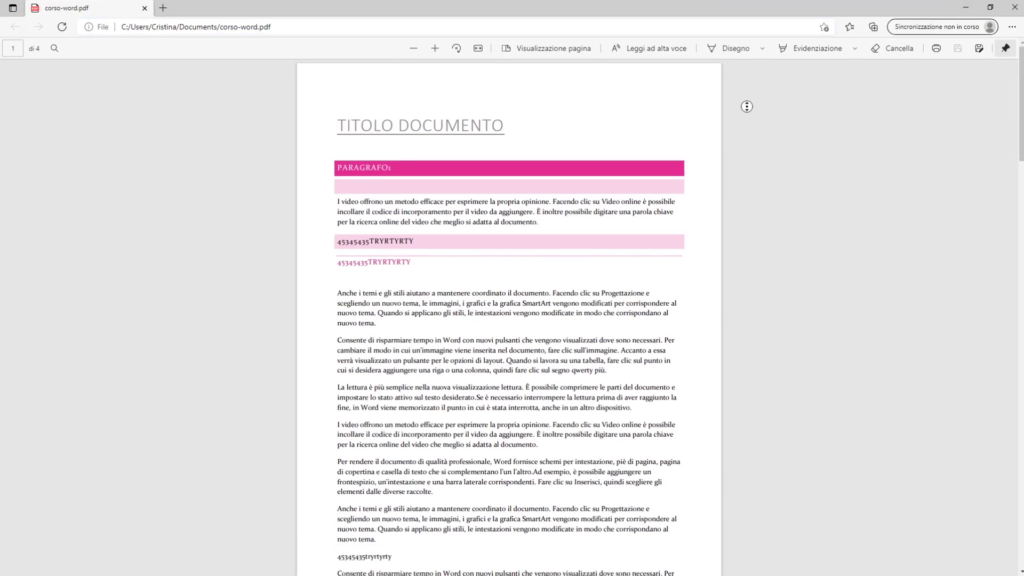
{"action": "scroll", "coordinate": [599, 246], "scroll_direction": "down", "scroll_amount": 20}
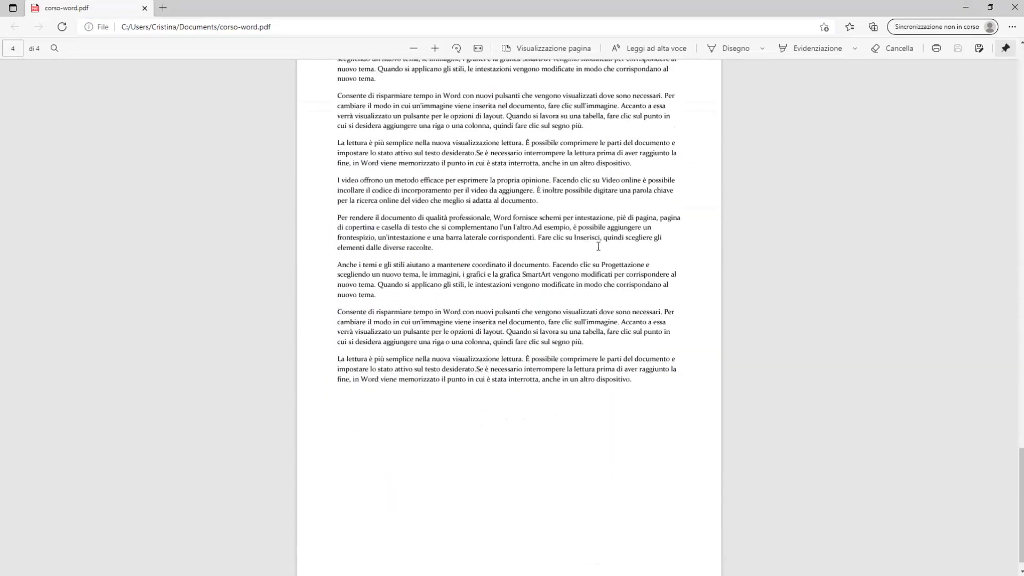
{"action": "scroll", "coordinate": [598, 246], "scroll_direction": "up", "scroll_amount": 8}
{"action": "scroll", "coordinate": [586, 293], "scroll_direction": "up", "scroll_amount": 8}
{"action": "scroll", "coordinate": [573, 350], "scroll_direction": "up", "scroll_amount": 8}
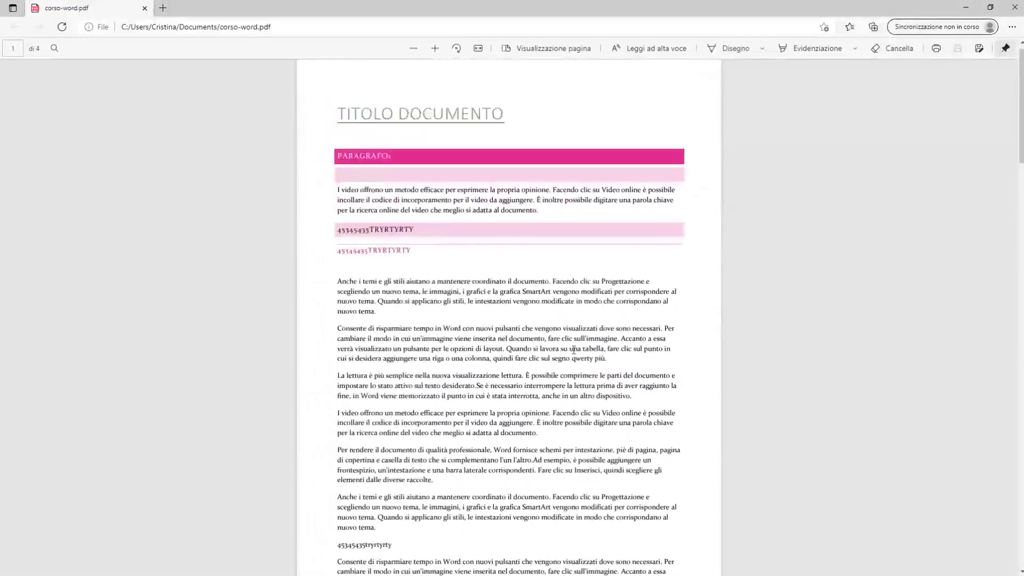
{"action": "scroll", "coordinate": [574, 350], "scroll_direction": "up", "scroll_amount": 1}
- Follow the TITOLO DOCUMENTO link to the creato-da-link.docx error, then go back
{"action": "left_click", "coordinate": [438, 132]}
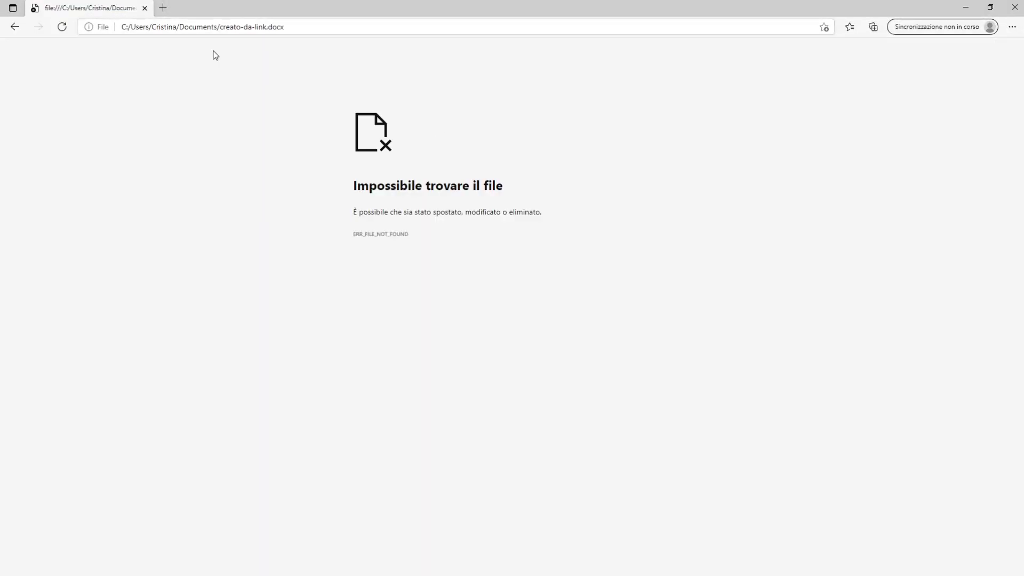
{"action": "left_click", "coordinate": [225, 26]}
{"action": "left_click_drag", "start_coordinate": [230, 27], "coordinate": [299, 26]}
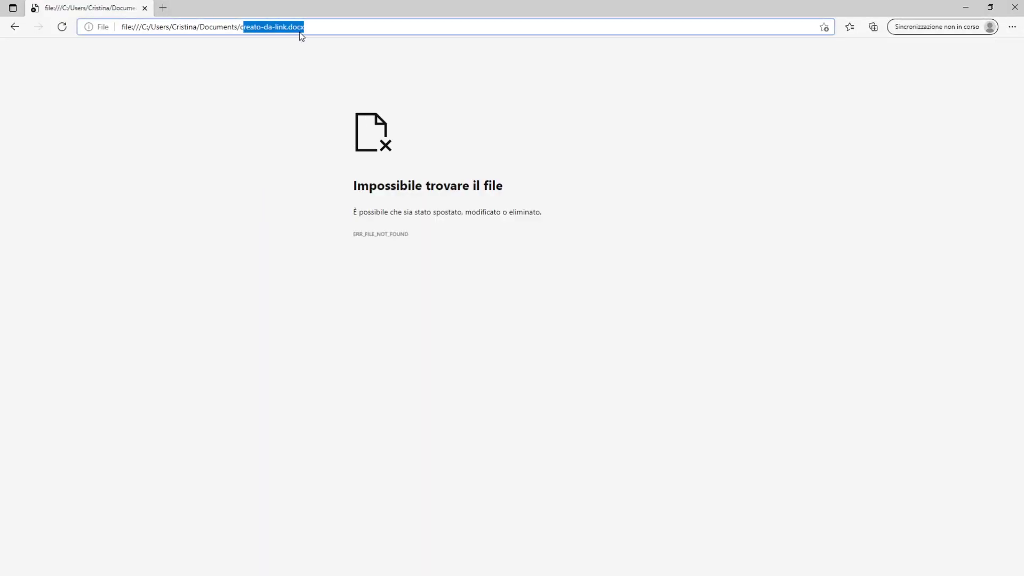
{"action": "left_click", "coordinate": [309, 104]}
{"action": "key", "text": "alt+Left"}
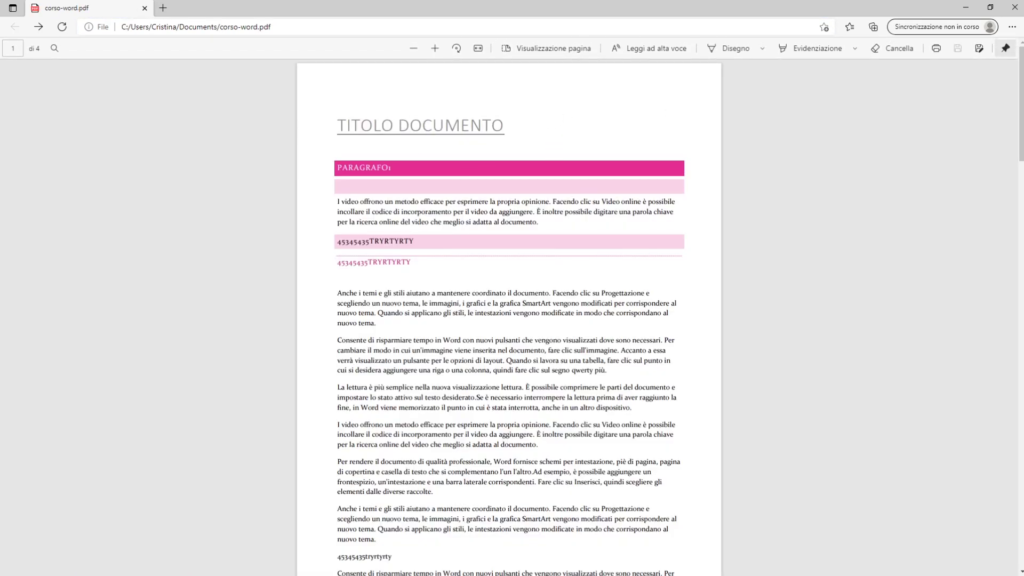
- Close the Downloads list and scroll through the four pages of corso-word.pdf
{"action": "left_click", "coordinate": [465, 281]}
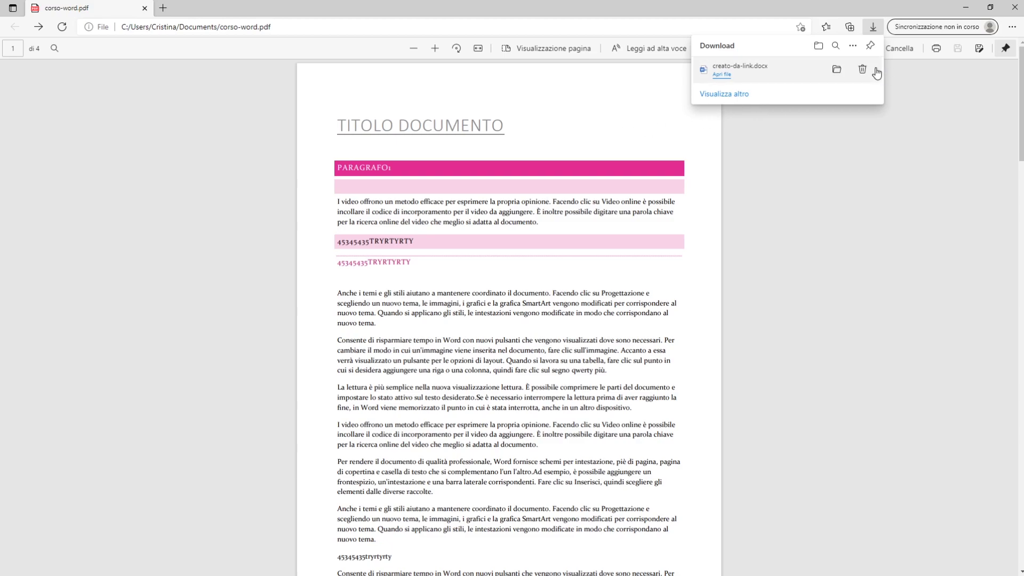
{"action": "left_click", "coordinate": [851, 142]}
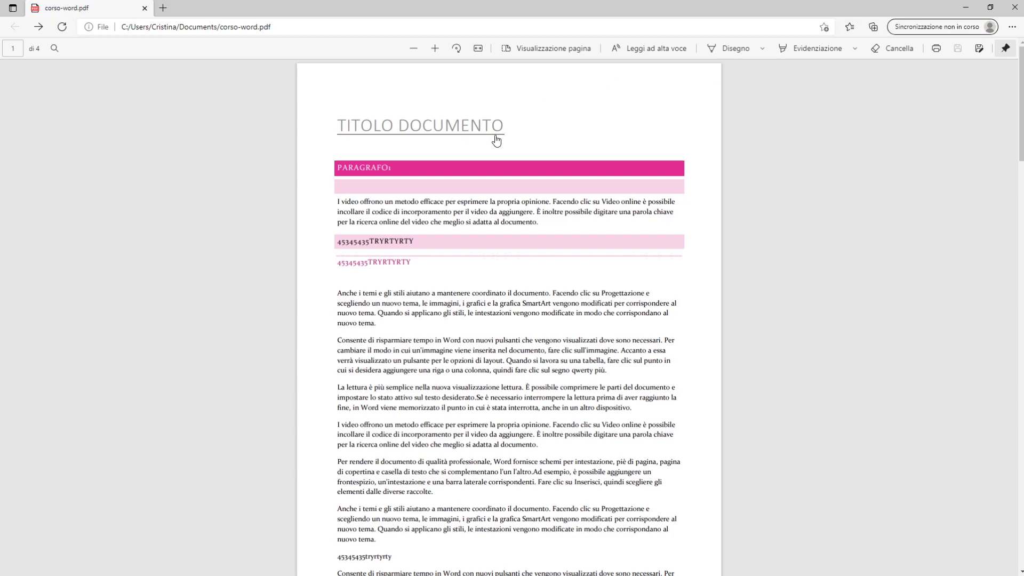
{"action": "scroll", "coordinate": [496, 140], "scroll_direction": "down", "scroll_amount": 2}
{"action": "scroll", "coordinate": [451, 201], "scroll_direction": "up", "scroll_amount": 2}
{"action": "scroll", "coordinate": [396, 192], "scroll_direction": "down", "scroll_amount": 7}
{"action": "scroll", "coordinate": [395, 193], "scroll_direction": "down", "scroll_amount": 8}
{"action": "scroll", "coordinate": [396, 194], "scroll_direction": "down", "scroll_amount": 4}
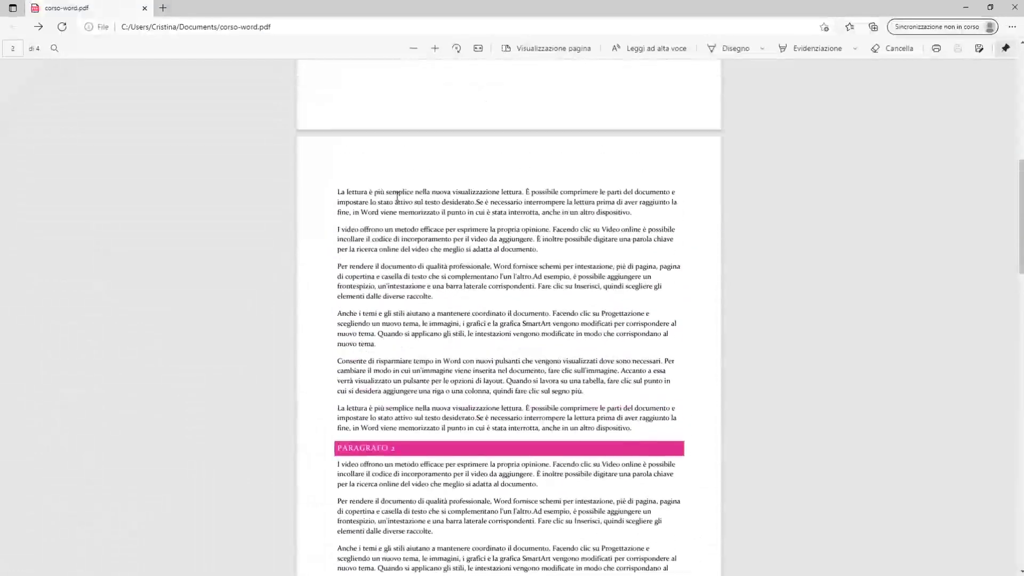
{"action": "scroll", "coordinate": [397, 197], "scroll_direction": "up", "scroll_amount": 20}
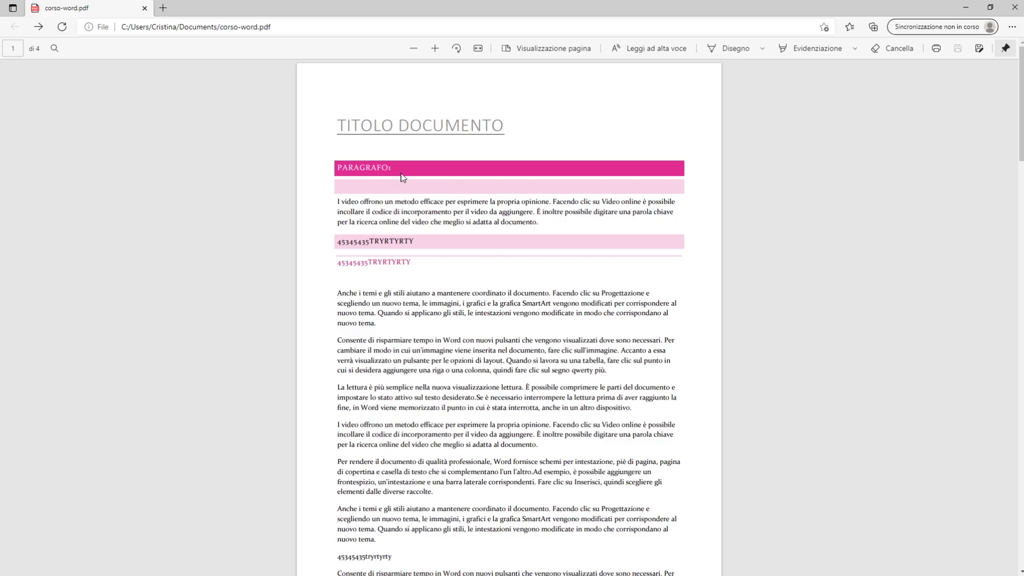
{"action": "scroll", "coordinate": [446, 170], "scroll_direction": "down", "scroll_amount": 5}
{"action": "scroll", "coordinate": [448, 181], "scroll_direction": "up", "scroll_amount": 5}
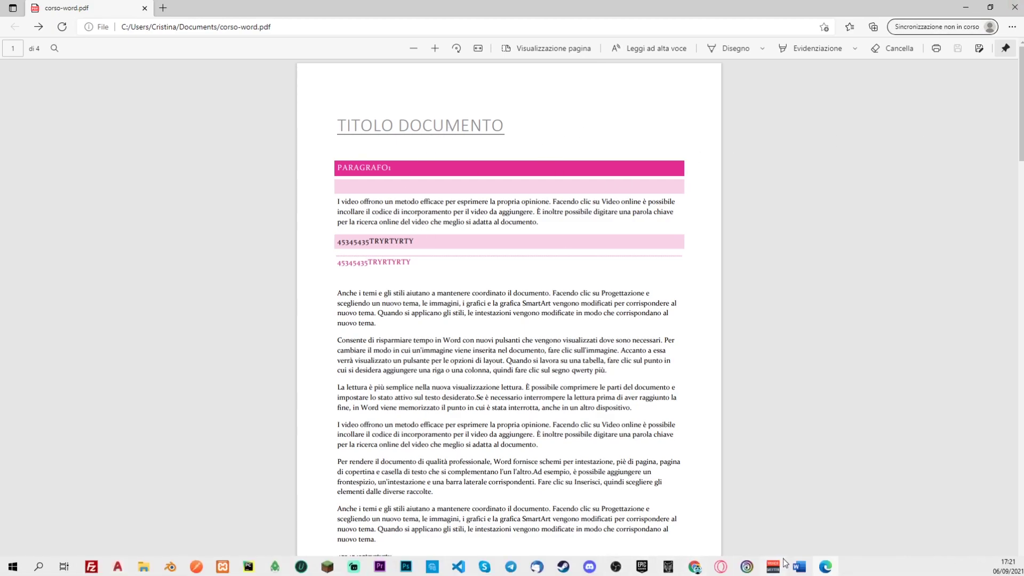
- Switch to Word and close it, saving the document's changes
{"action": "left_click", "coordinate": [795, 569]}
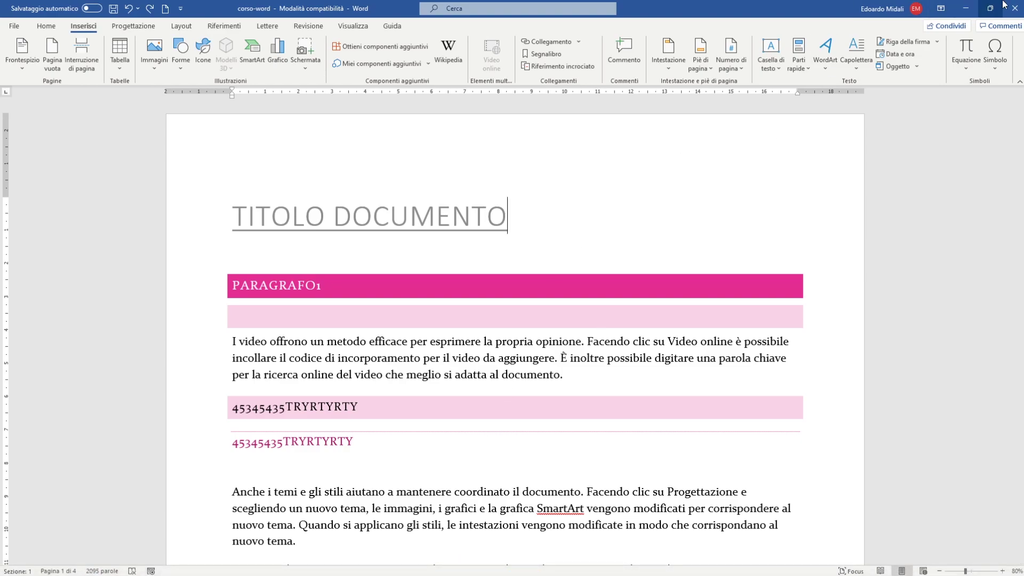
{"action": "left_click", "coordinate": [1015, 10]}
{"action": "left_click", "coordinate": [466, 314]}
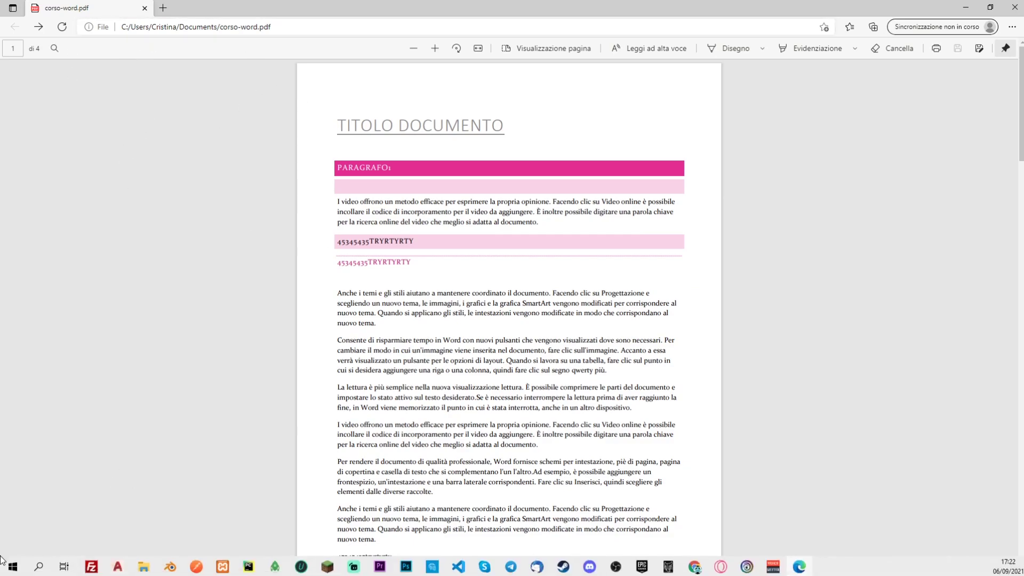
- Relaunch Word by searching 'word' in the Start search
{"action": "left_click", "coordinate": [5, 568]}
{"action": "type", "text": "word"}
{"action": "key", "text": "Return"}
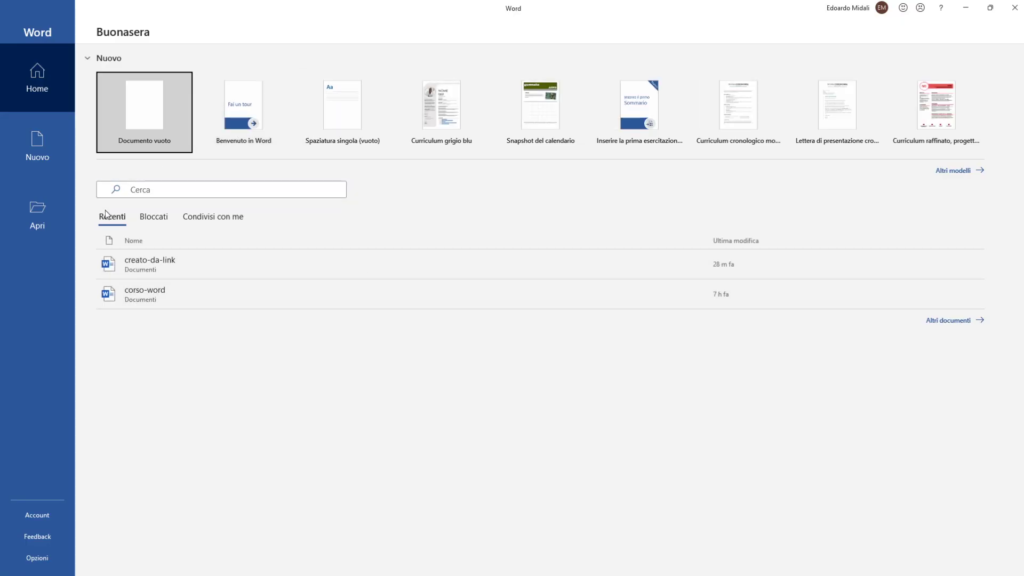
- Open corso-word.pdf from Documenti and accept its conversion into editable Word text
{"action": "left_click", "coordinate": [45, 210]}
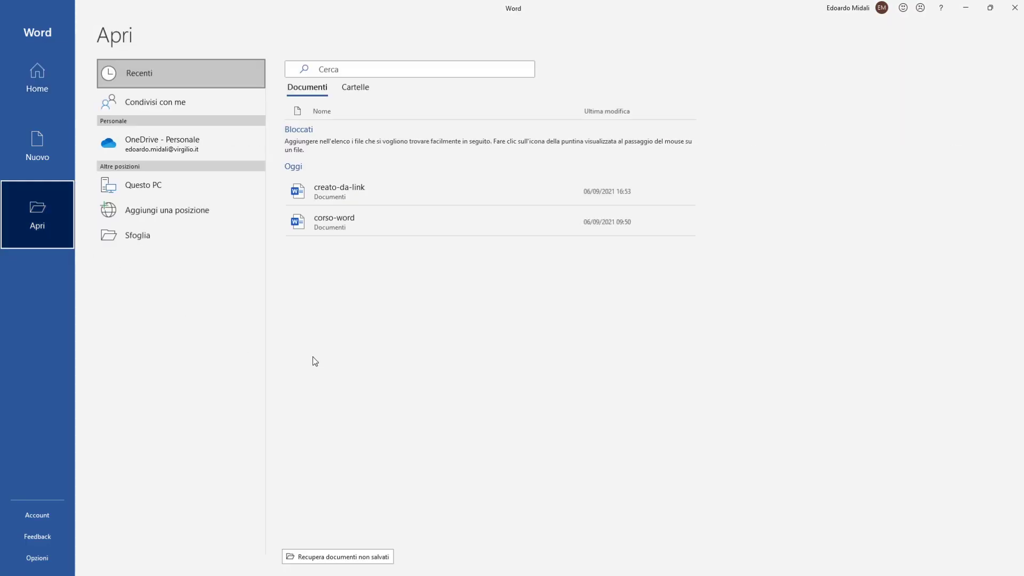
{"action": "left_click", "coordinate": [355, 91]}
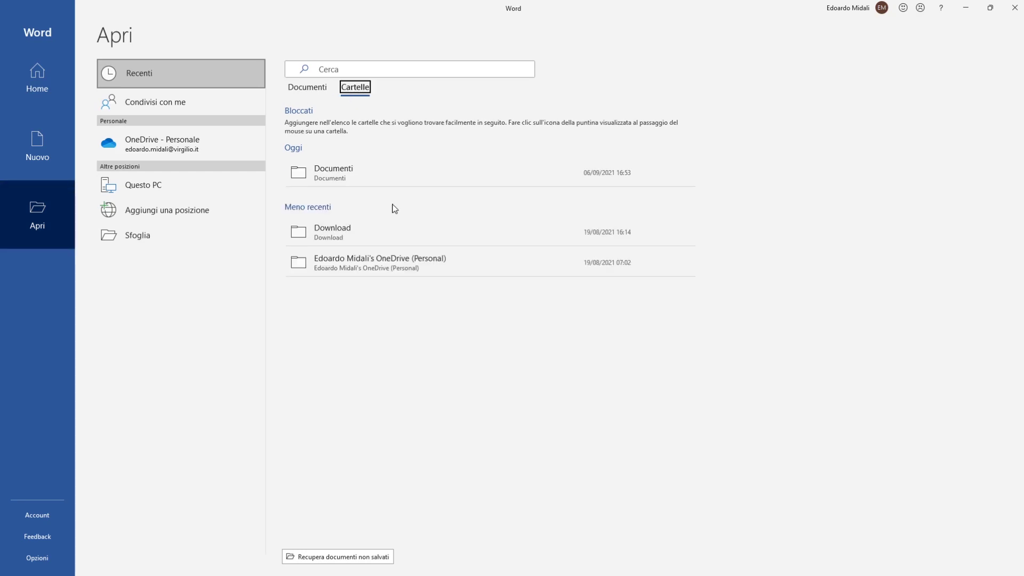
{"action": "left_click", "coordinate": [348, 179]}
{"action": "scroll", "coordinate": [415, 297], "scroll_direction": "down", "scroll_amount": 1}
{"action": "scroll", "coordinate": [436, 471], "scroll_direction": "down", "scroll_amount": 3}
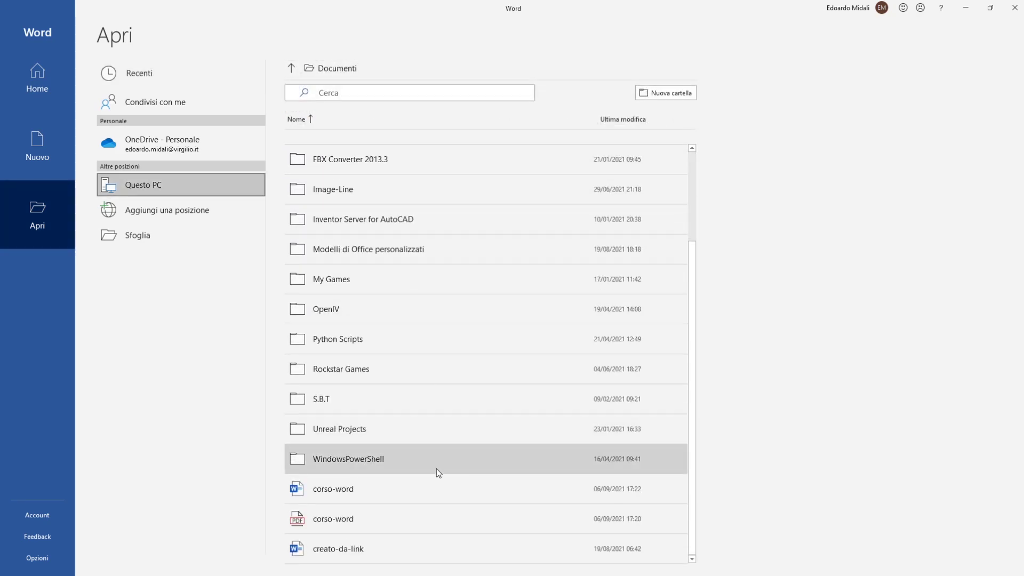
{"action": "left_click", "coordinate": [391, 516]}
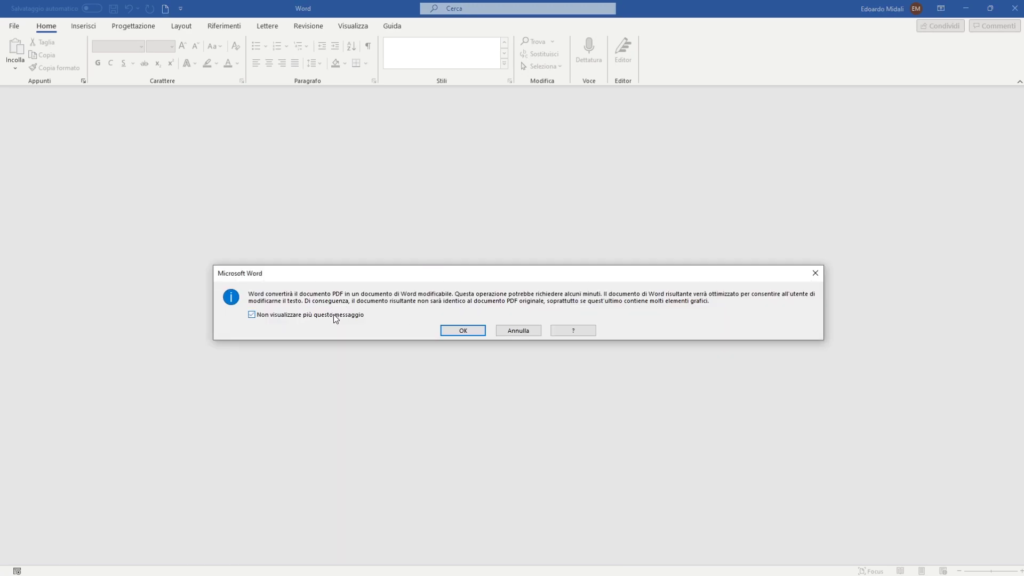
{"action": "left_click", "coordinate": [452, 330]}
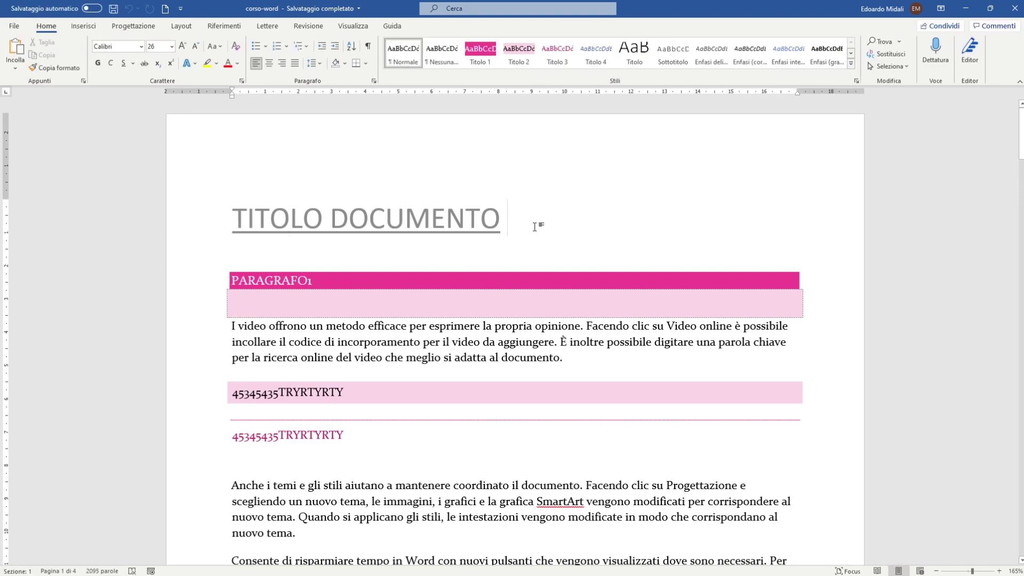
- Add a blank line under TITOLO DOCUMENTO and delete the empty pink table below PARAGRAFO1
{"action": "key", "text": "Return"}
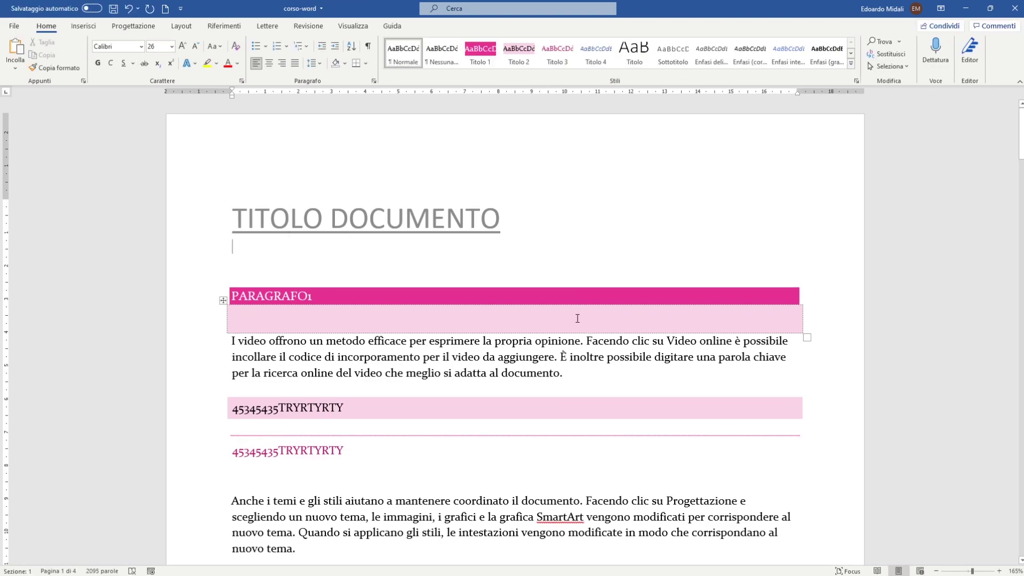
{"action": "left_click", "coordinate": [577, 318]}
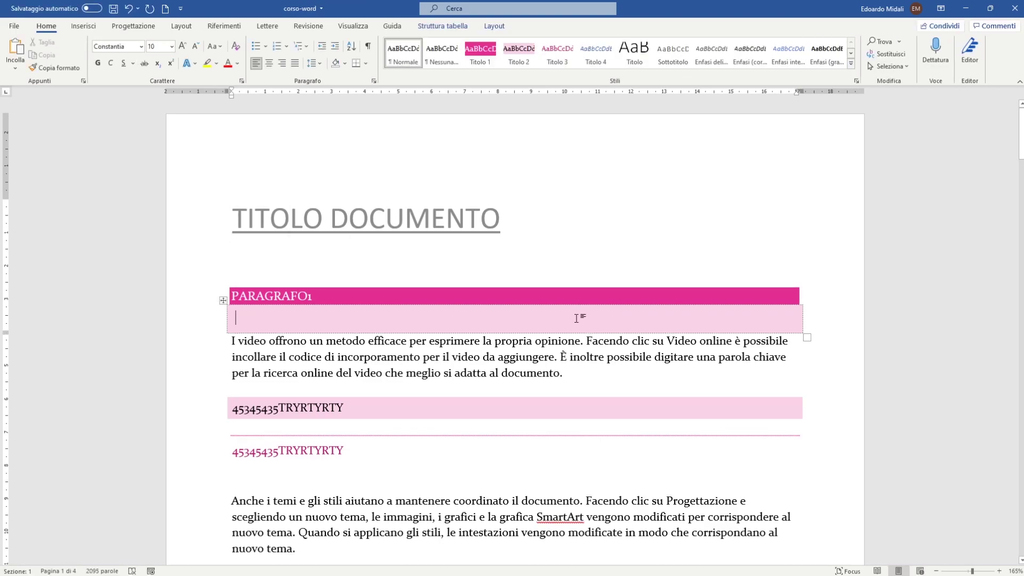
{"action": "right_click", "coordinate": [677, 322]}
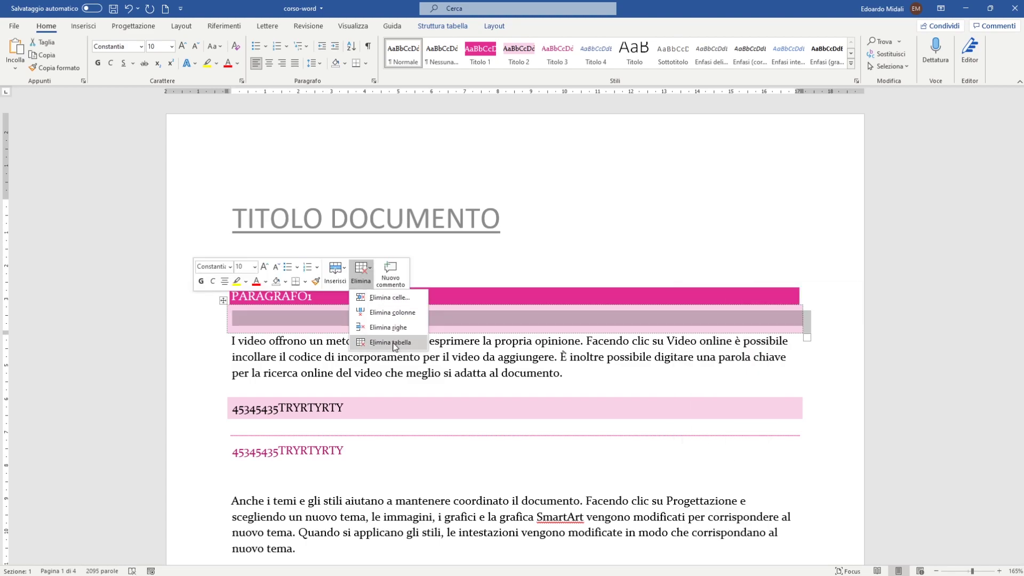
{"action": "left_click", "coordinate": [396, 342]}
{"action": "left_click", "coordinate": [512, 376]}
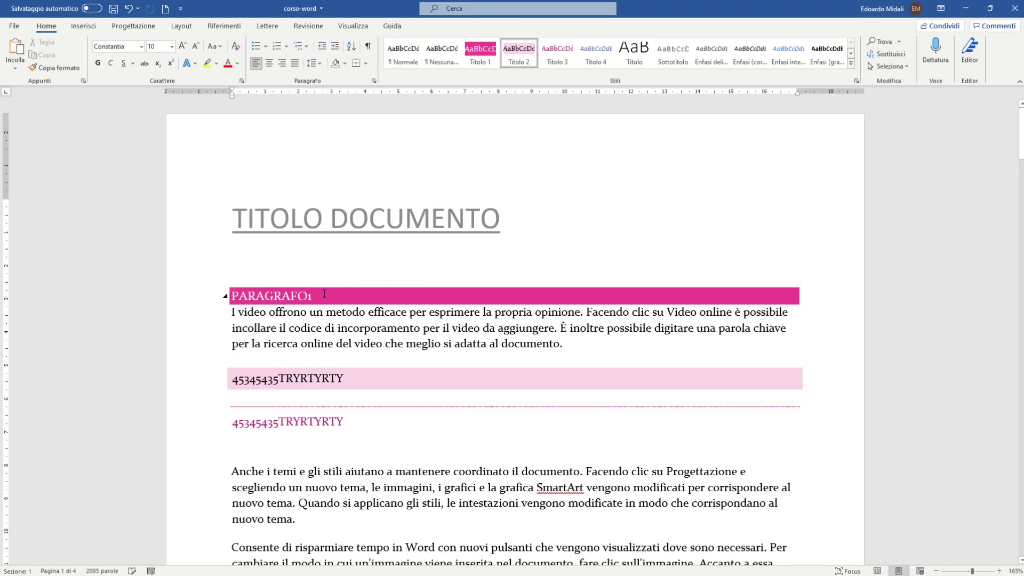
{"action": "left_click", "coordinate": [456, 246]}
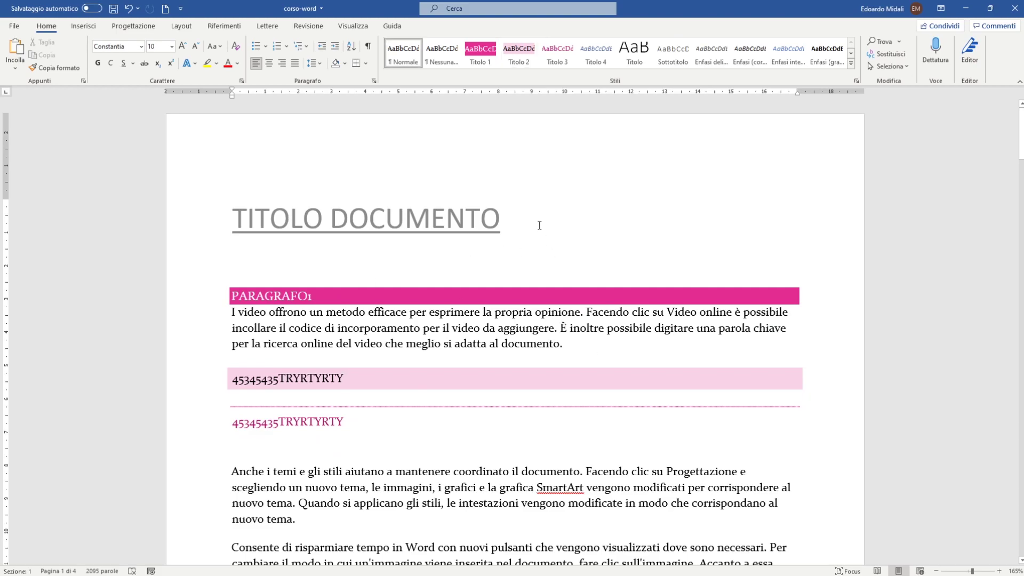
- Insert Sommario automatico 1 from the Riferimenti tab below the title
{"action": "left_click", "coordinate": [225, 27]}
{"action": "left_click", "coordinate": [20, 59]}
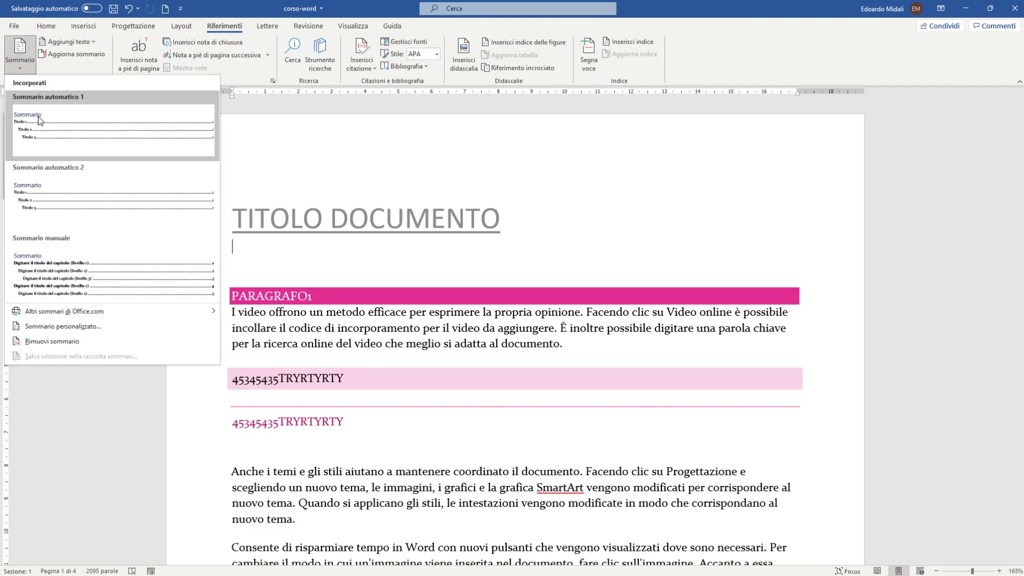
{"action": "left_click", "coordinate": [41, 133]}
- Test the PARAGRAFO 2 contents entry, then return to the table of contents at the top
{"action": "scroll", "coordinate": [213, 285], "scroll_direction": "down", "scroll_amount": 3}
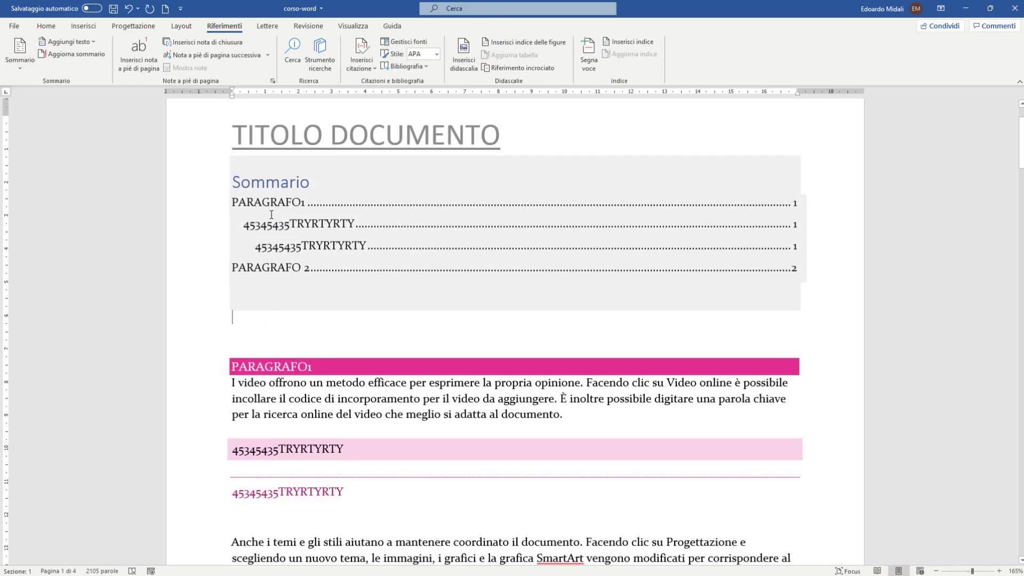
{"action": "left_click", "coordinate": [270, 202]}
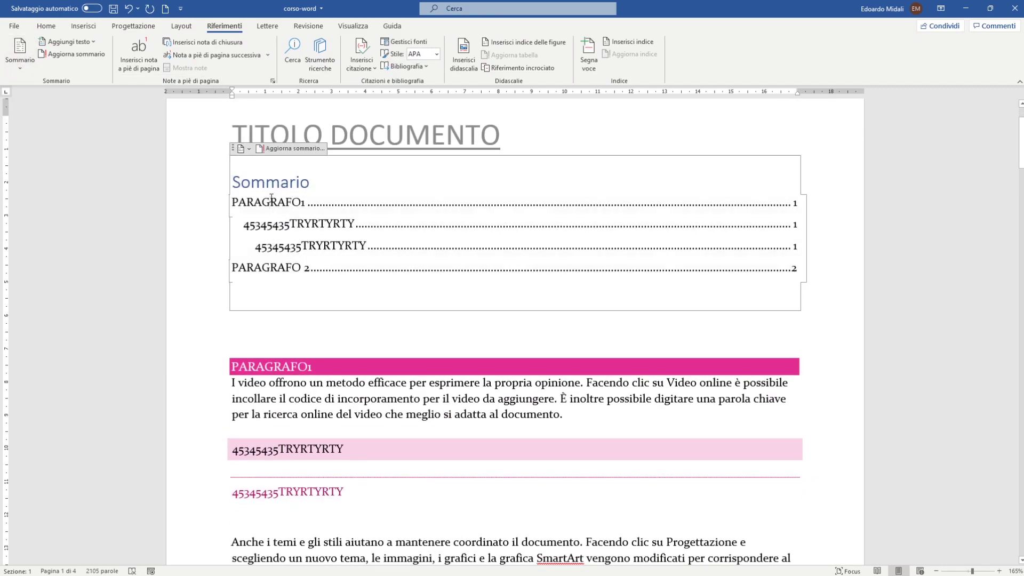
{"action": "left_click", "coordinate": [267, 267], "text": "ctrl"}
{"action": "scroll", "coordinate": [321, 303], "scroll_direction": "down", "scroll_amount": 8}
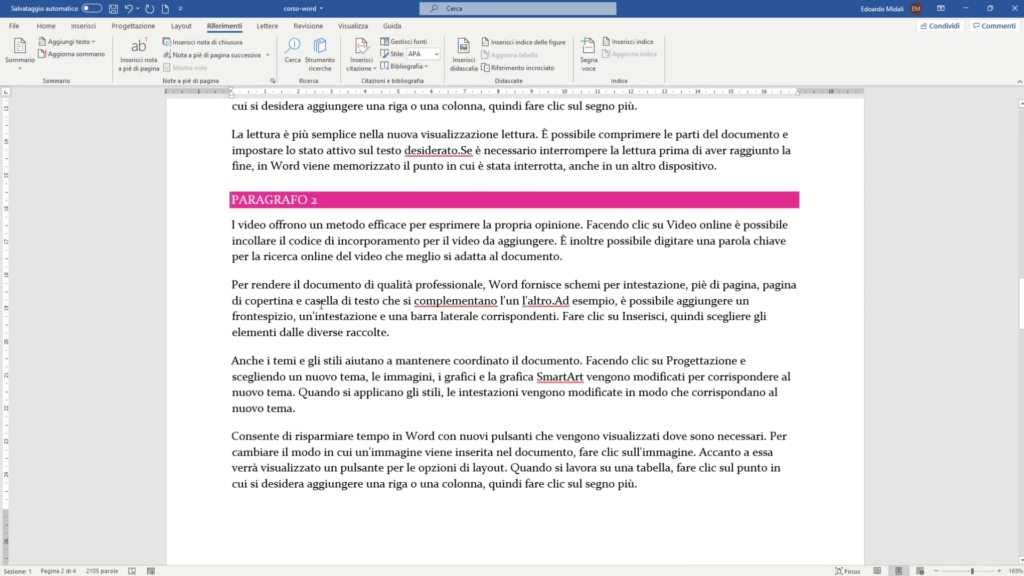
{"action": "scroll", "coordinate": [321, 304], "scroll_direction": "up", "scroll_amount": 3}
{"action": "scroll", "coordinate": [321, 304], "scroll_direction": "up", "scroll_amount": 8}
{"action": "scroll", "coordinate": [321, 304], "scroll_direction": "up", "scroll_amount": 3}
{"action": "scroll", "coordinate": [427, 266], "scroll_direction": "up", "scroll_amount": 6}
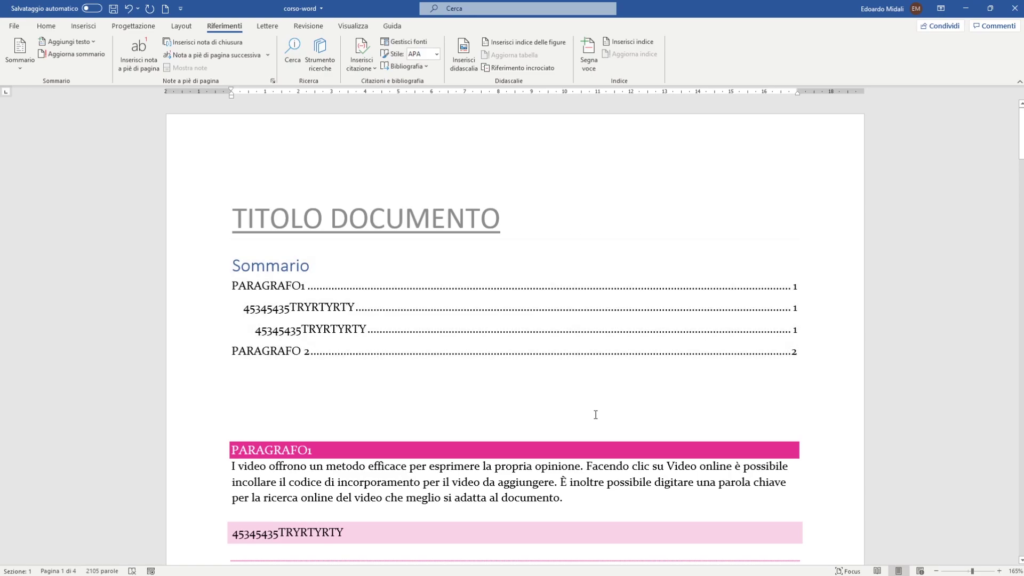
{"action": "left_click", "coordinate": [592, 389]}
{"action": "left_click", "coordinate": [466, 252]}
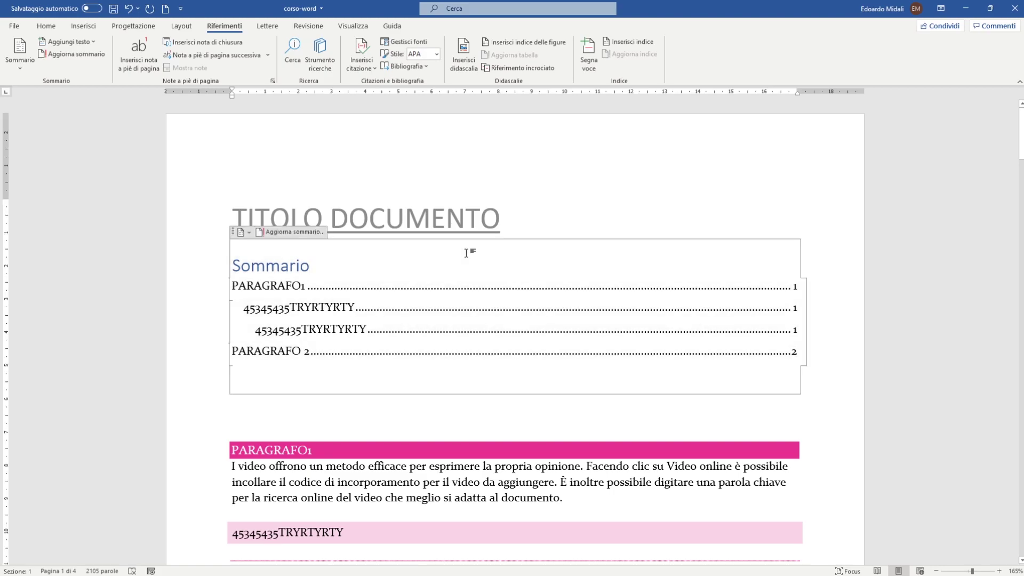
- Save the document as PDF type with the name corso-word-2 in Documenti
{"action": "key", "text": "F12"}
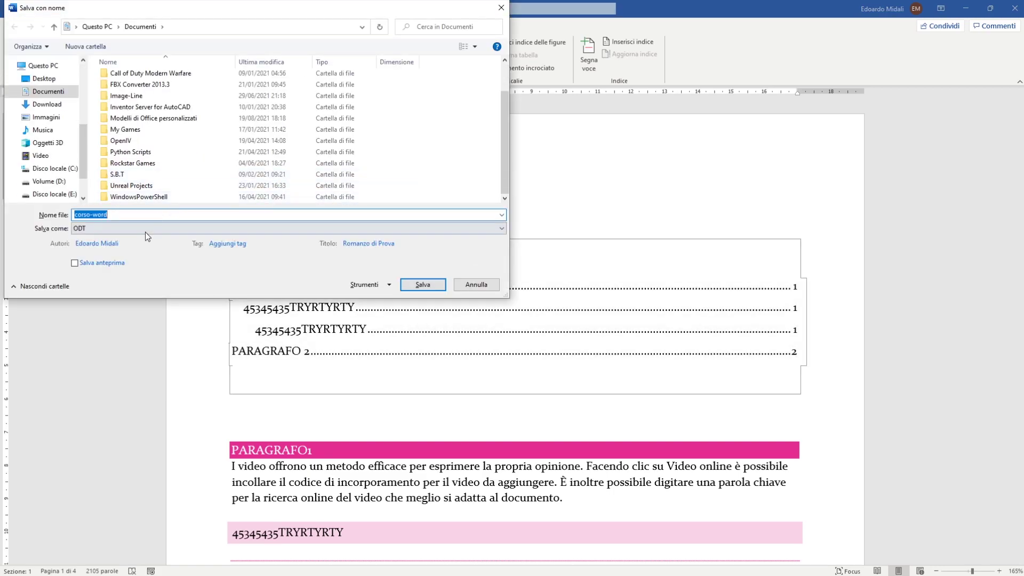
{"action": "left_click", "coordinate": [388, 229]}
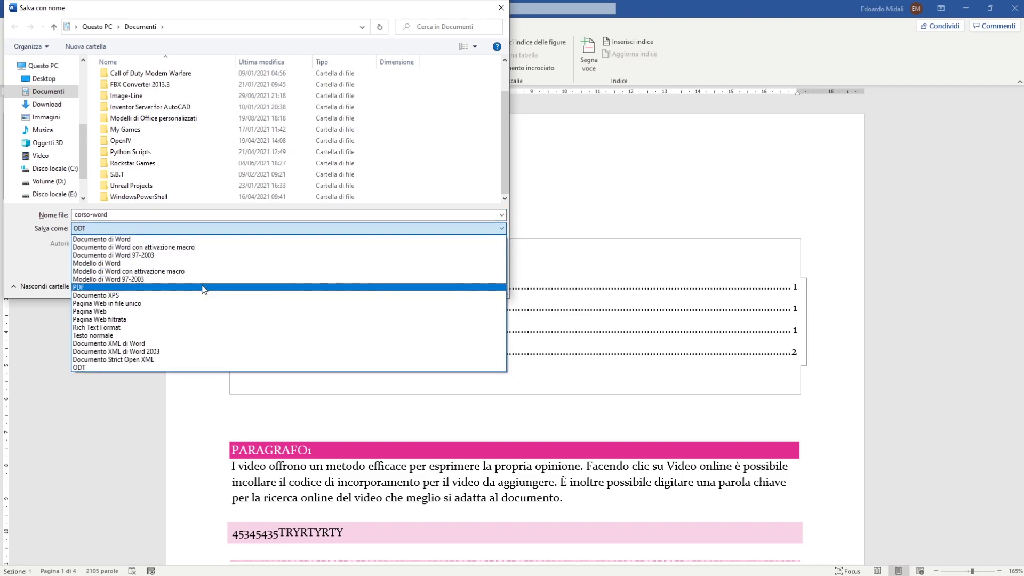
{"action": "left_click", "coordinate": [200, 288]}
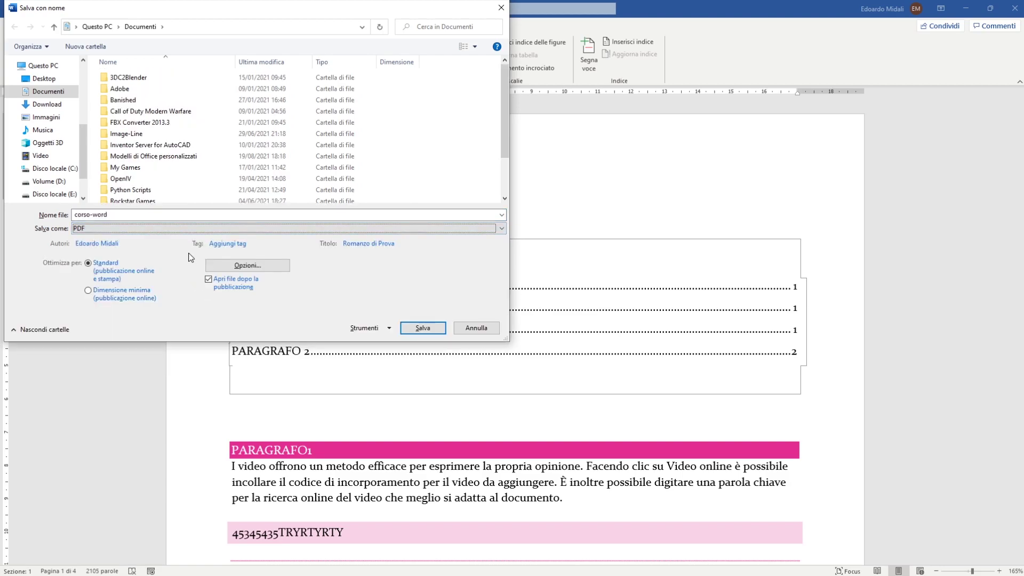
{"action": "scroll", "coordinate": [166, 193], "scroll_direction": "down", "scroll_amount": 2}
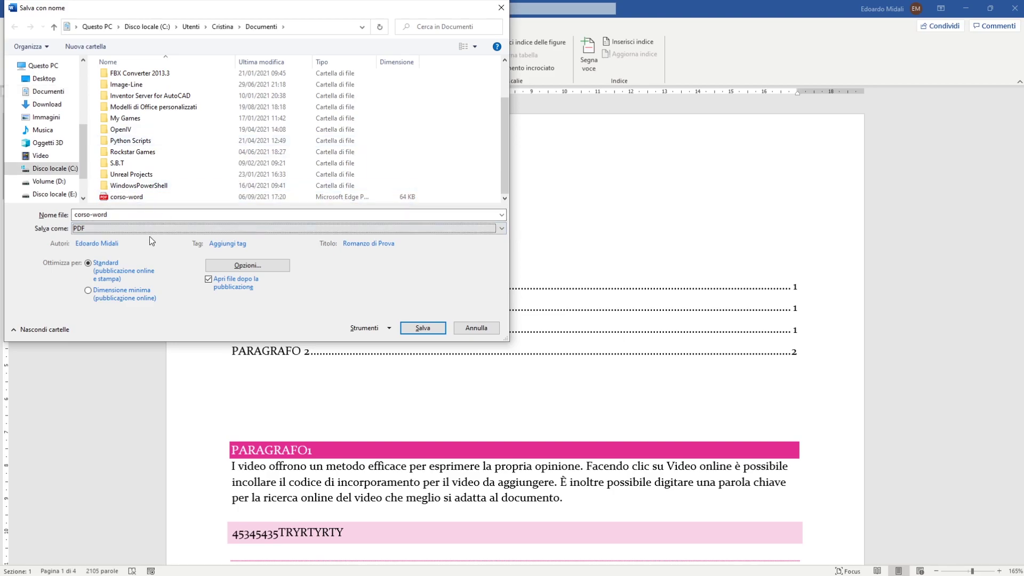
{"action": "left_click", "coordinate": [148, 217]}
{"action": "type", "text": "-2"}
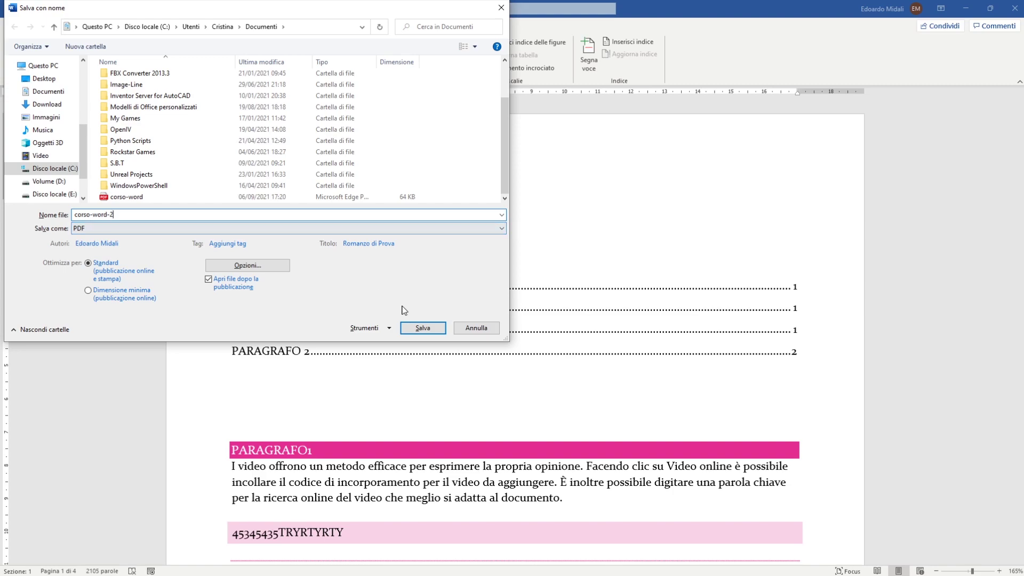
{"action": "left_click", "coordinate": [423, 328]}
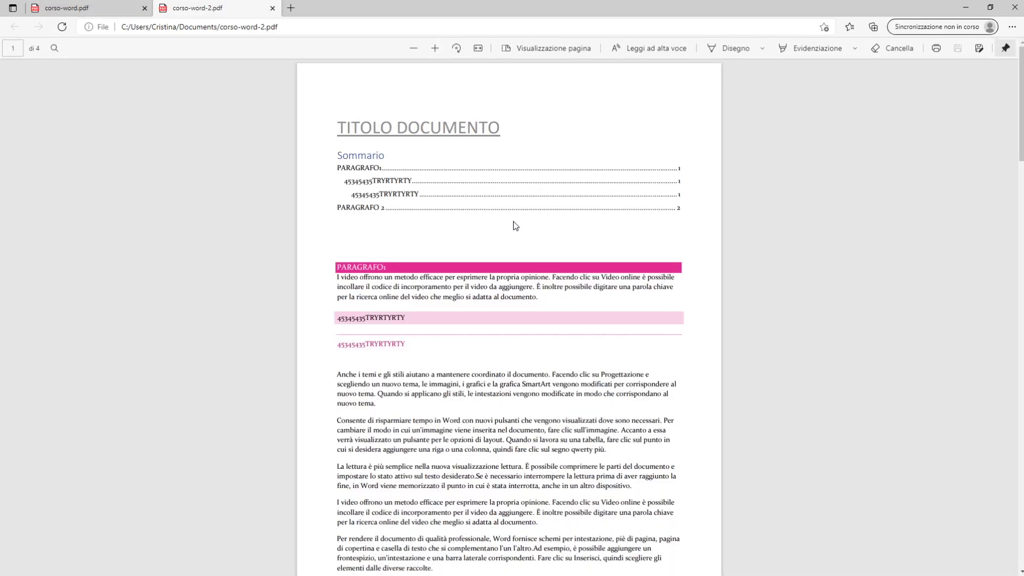
- Close the old corso-word.pdf tab in Edge
{"action": "scroll", "coordinate": [436, 342], "scroll_direction": "down", "scroll_amount": 10}
{"action": "scroll", "coordinate": [338, 221], "scroll_direction": "up", "scroll_amount": 10}
{"action": "left_click", "coordinate": [84, 7]}
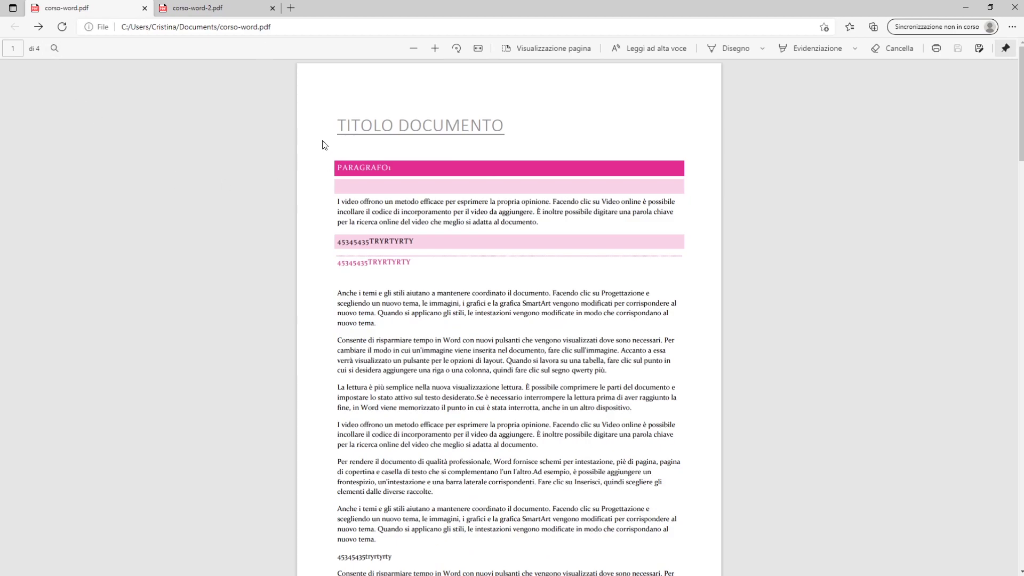
{"action": "left_click", "coordinate": [144, 8]}
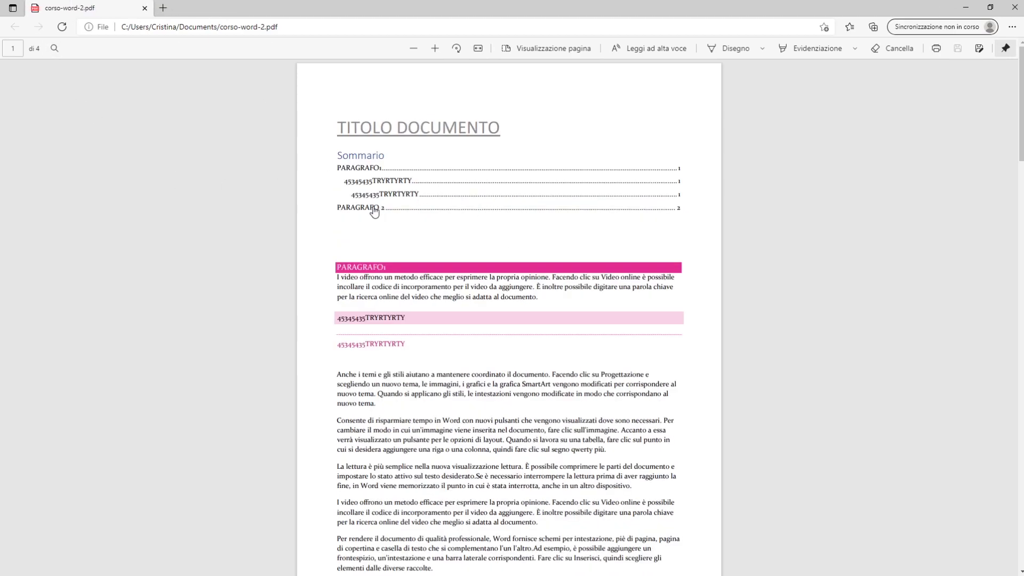
- Check that the PARAGRAFO1 and 45345435TRYRTYRTY Sommario entries jump to their headings
{"action": "scroll", "coordinate": [374, 211], "scroll_direction": "down", "scroll_amount": 3}
{"action": "scroll", "coordinate": [375, 216], "scroll_direction": "up", "scroll_amount": 3}
{"action": "left_click", "coordinate": [362, 169]}
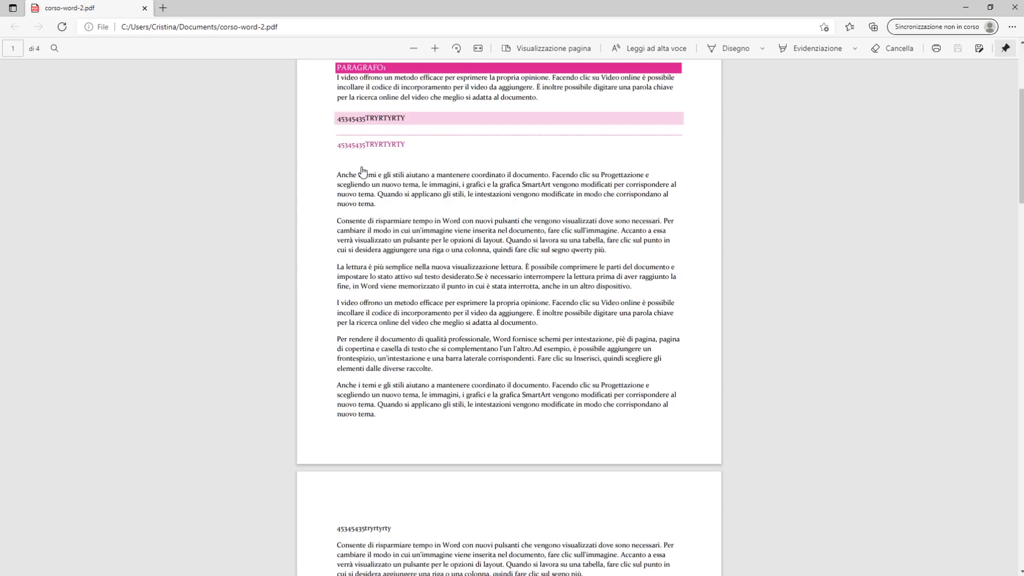
{"action": "scroll", "coordinate": [376, 179], "scroll_direction": "up", "scroll_amount": 1}
{"action": "scroll", "coordinate": [394, 229], "scroll_direction": "up", "scroll_amount": 2}
{"action": "scroll", "coordinate": [389, 211], "scroll_direction": "down", "scroll_amount": 4}
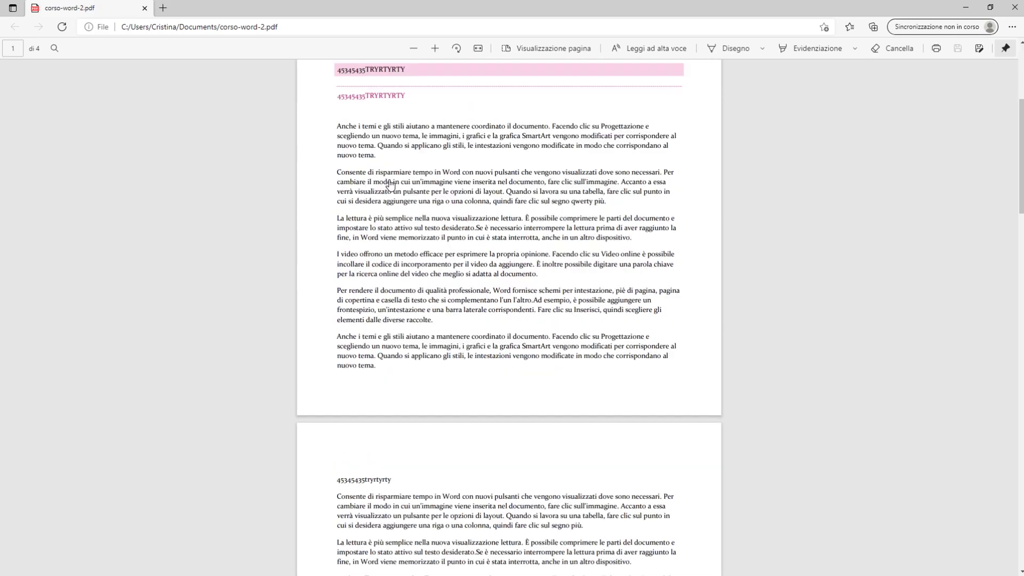
{"action": "scroll", "coordinate": [480, 256], "scroll_direction": "up", "scroll_amount": 1}
{"action": "scroll", "coordinate": [554, 303], "scroll_direction": "up", "scroll_amount": 3}
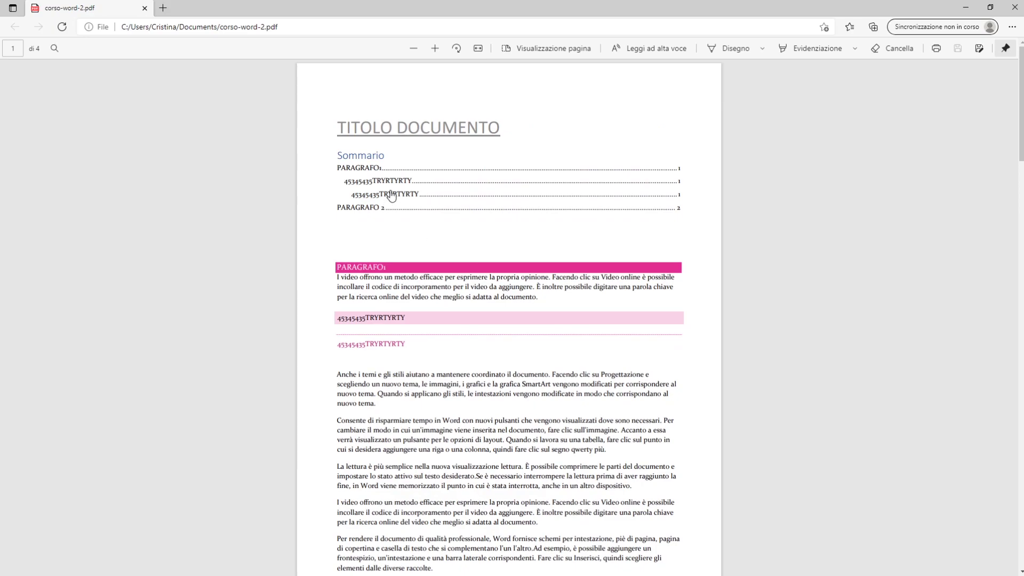
{"action": "left_click", "coordinate": [389, 195]}
{"action": "scroll", "coordinate": [416, 267], "scroll_direction": "up", "scroll_amount": 5}
- Scroll down to the PARAGRAFO 2 section on page 2 of corso-word-2.pdf
{"action": "mouse_move", "coordinate": [1019, 95]}
{"action": "left_mouse_down"}
{"action": "mouse_move", "coordinate": [1016, 367]}
{"action": "mouse_move", "coordinate": [921, 68]}
{"action": "left_mouse_up"}
{"action": "scroll", "coordinate": [363, 209], "scroll_direction": "down", "scroll_amount": 5}
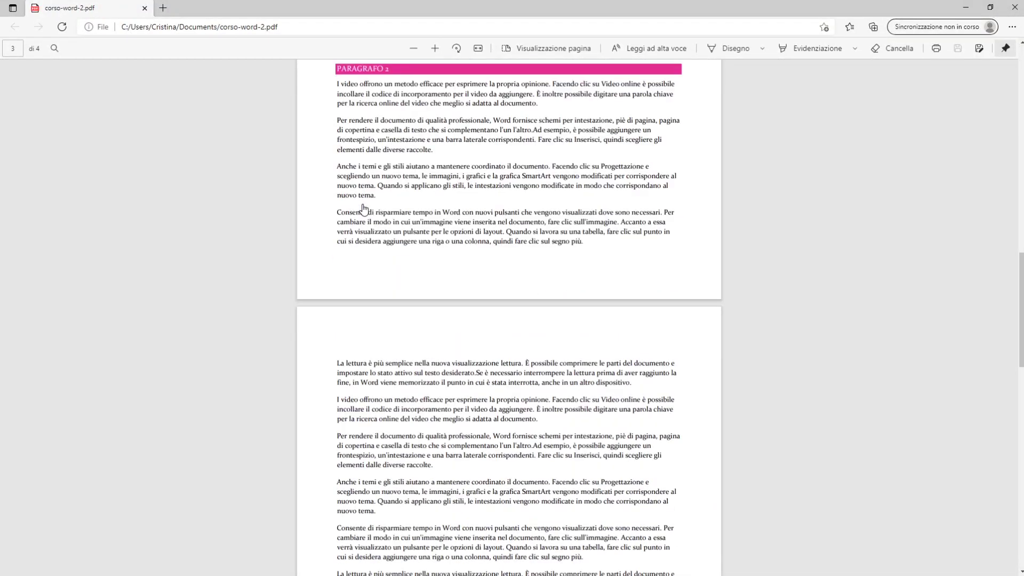
{"action": "scroll", "coordinate": [439, 327], "scroll_direction": "down", "scroll_amount": 5}
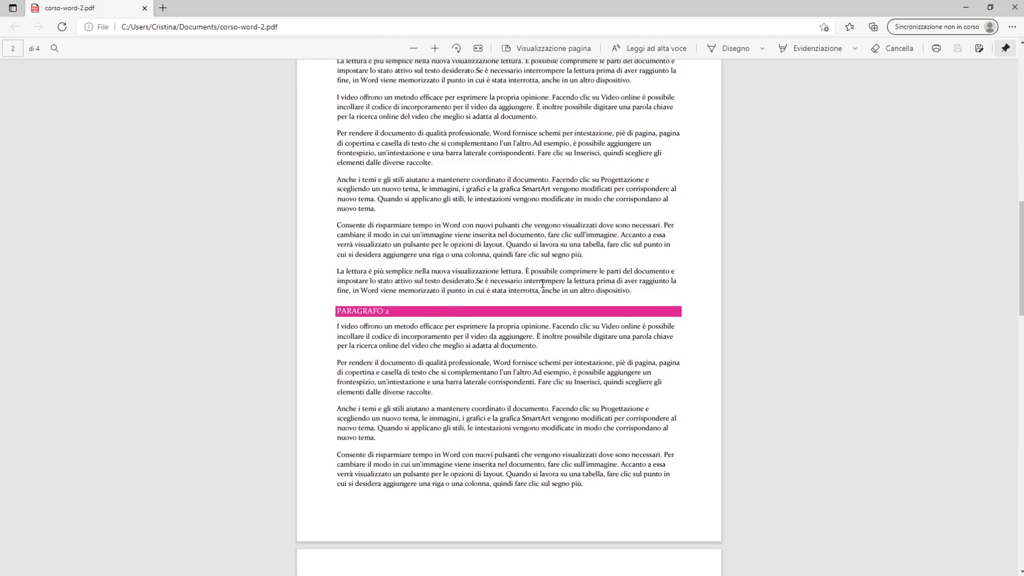
{"action": "left_click_drag", "start_coordinate": [651, 282], "coordinate": [481, 255]}
{"action": "left_click", "coordinate": [525, 239]}
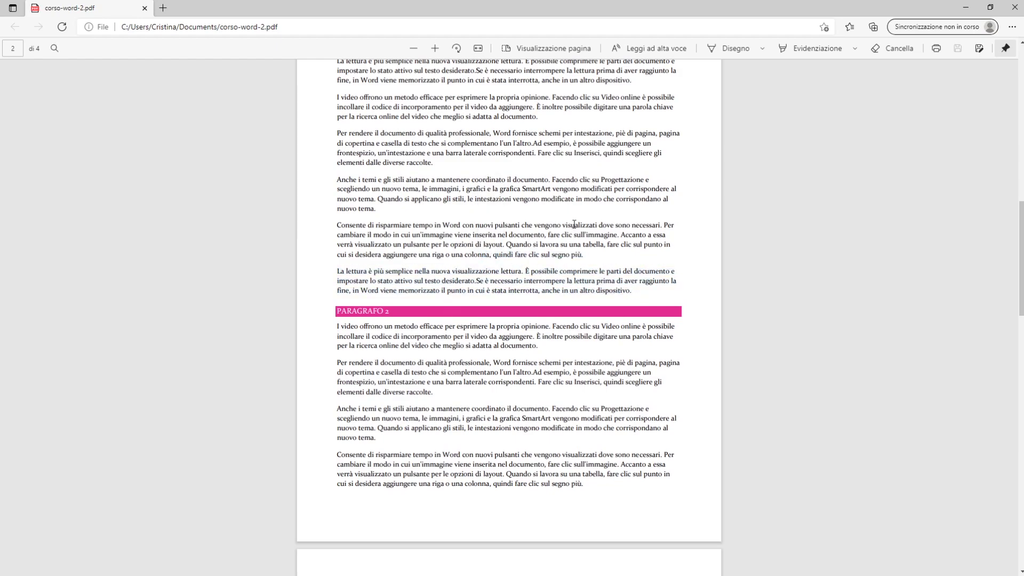